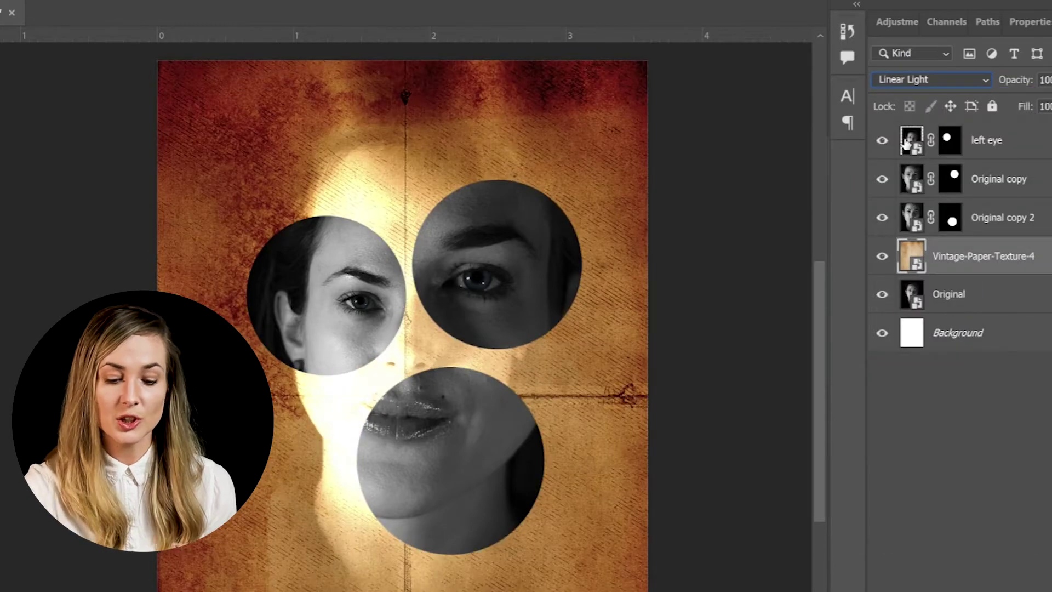
# - Try different blend modes on the Vintage-Paper-Texture-4 layer and settle on Linear Burn
pyautogui.press('Down')
pyautogui.press('Down')
pyautogui.press('Down')
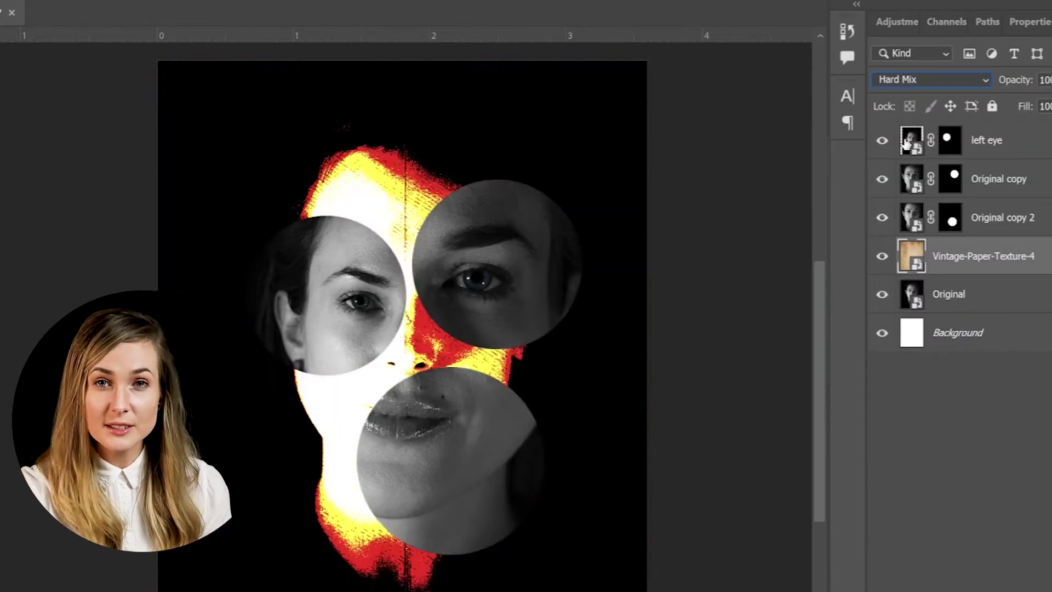
pyautogui.press('Down')
pyautogui.press('Down')
pyautogui.press('Down')
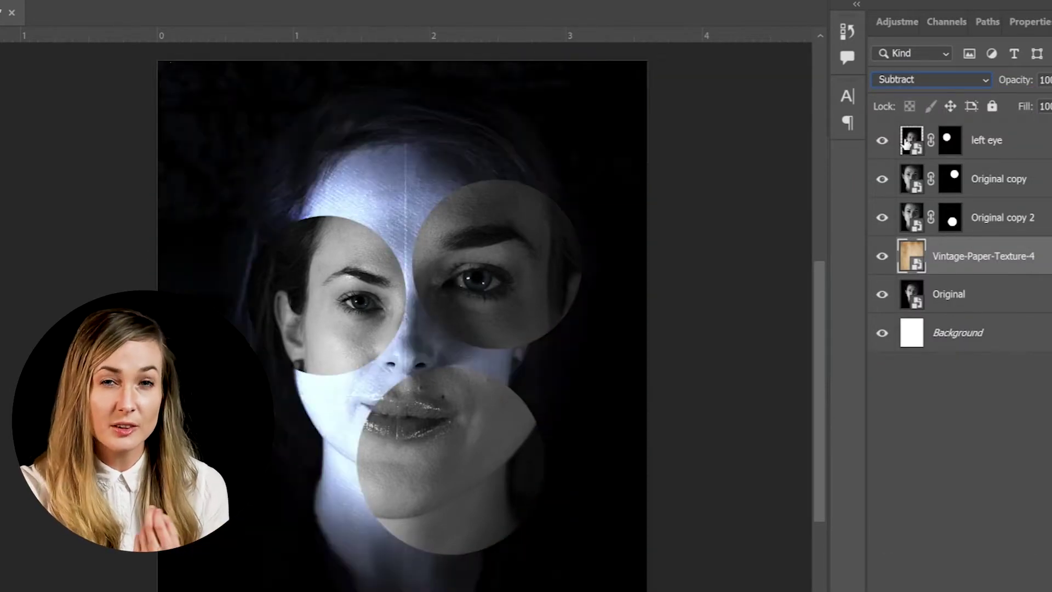
pyautogui.press('Up')
pyautogui.press('Up')
pyautogui.press('Up')
pyautogui.press('Up')
pyautogui.press('Up')
pyautogui.press('Up')
pyautogui.press('Up')
pyautogui.press('Up')
pyautogui.press('Up')
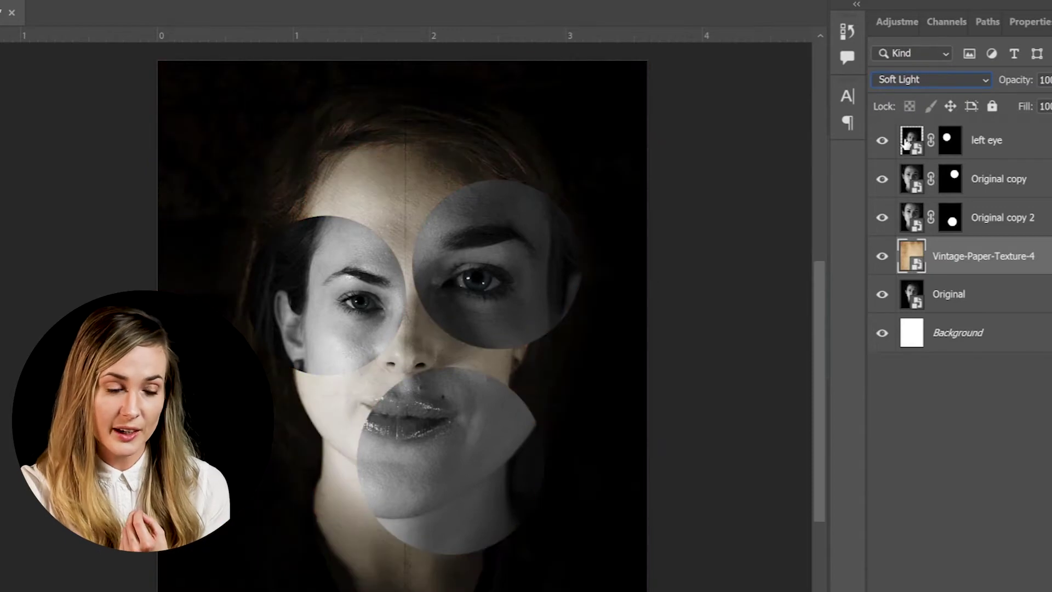
pyautogui.press('Up')
pyautogui.press('Up')
pyautogui.press('Up')
pyautogui.press('Up')
pyautogui.press('Up')
pyautogui.press('Up')
pyautogui.press('Up')
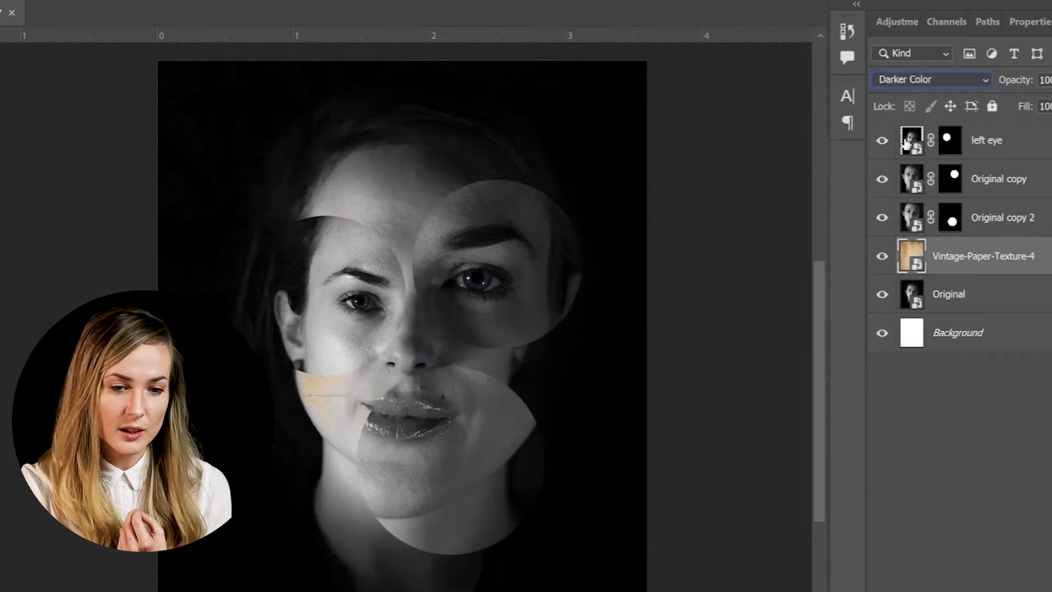
pyautogui.press('Up')
pyautogui.press('Up')
pyautogui.press('Down')
pyautogui.click(978, 268)
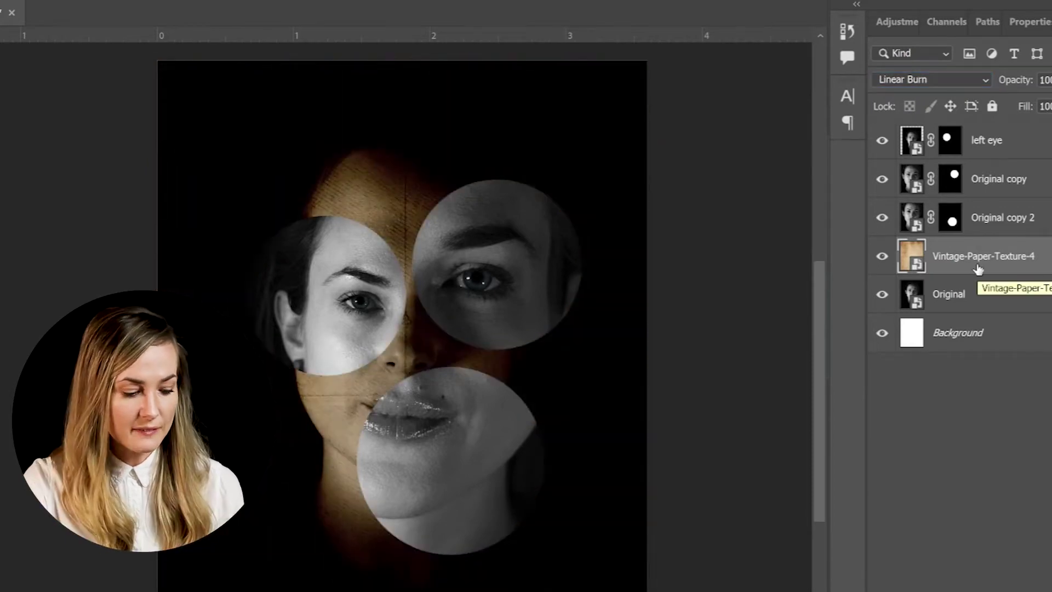
# - Set the Vintage-Paper-Texture-4 layer's opacity to 50%
pyautogui.scroll(3, 540, 271)
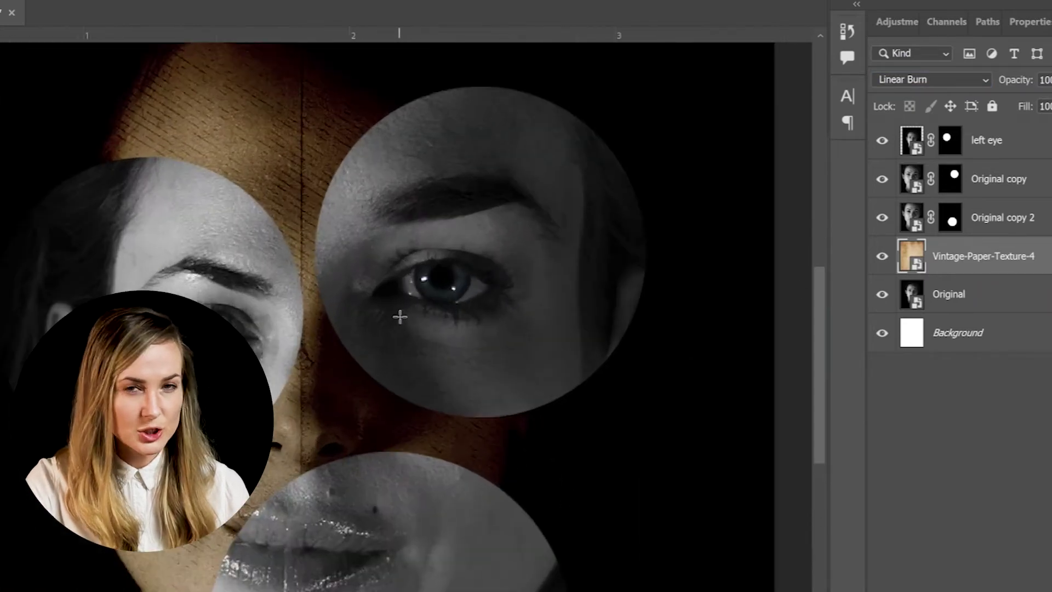
pyautogui.scroll(-1, 400, 317)
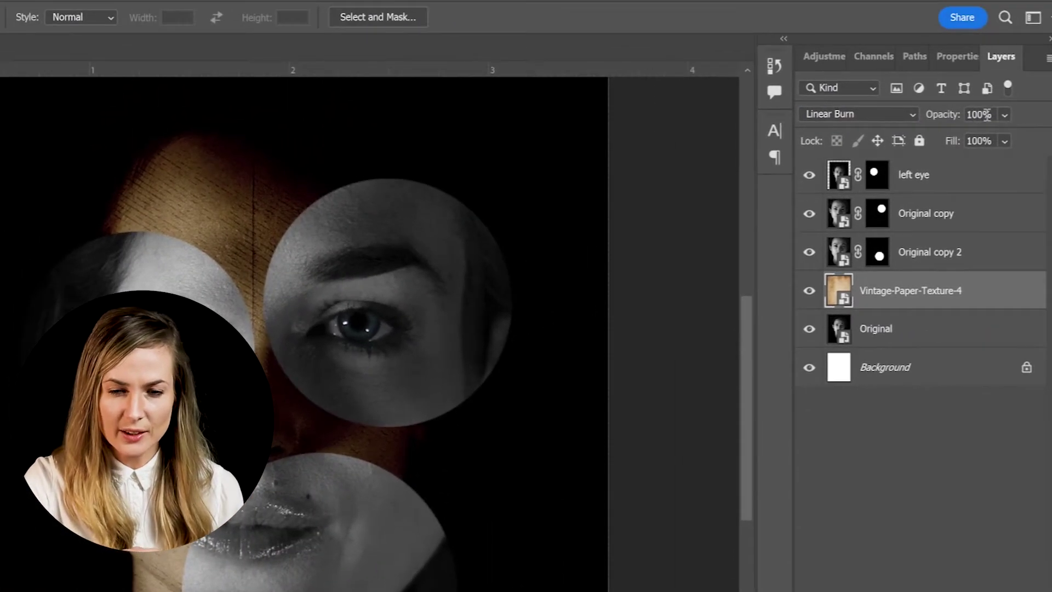
pyautogui.click(987, 115)
pyautogui.write('50')
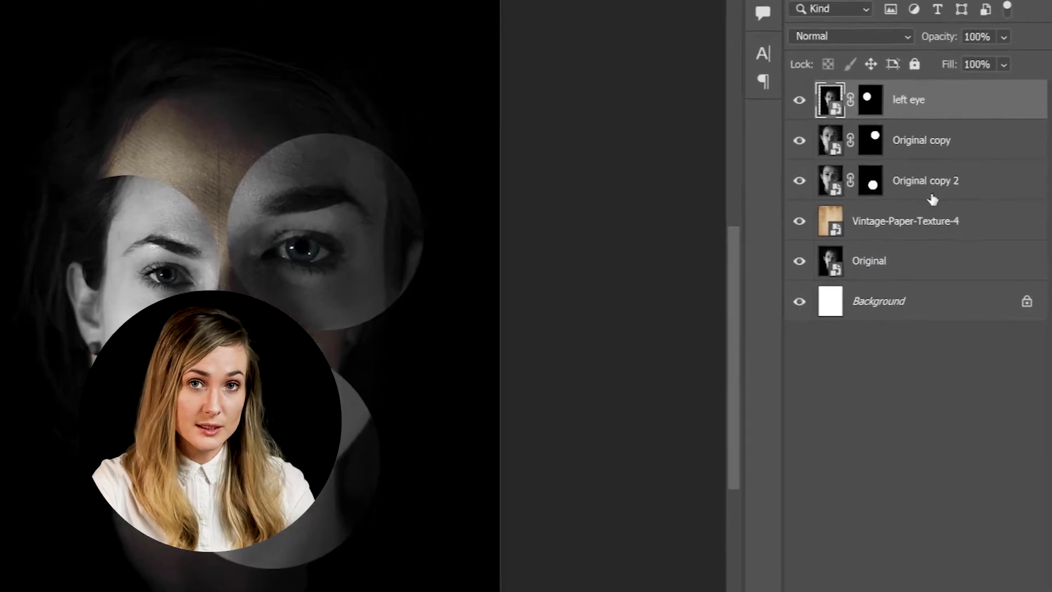
# - Group the left eye, Original copy and Original copy 2 layers and name the group Circles
pyautogui.keyDown('shift'); pyautogui.click(924, 192); pyautogui.keyUp('shift')
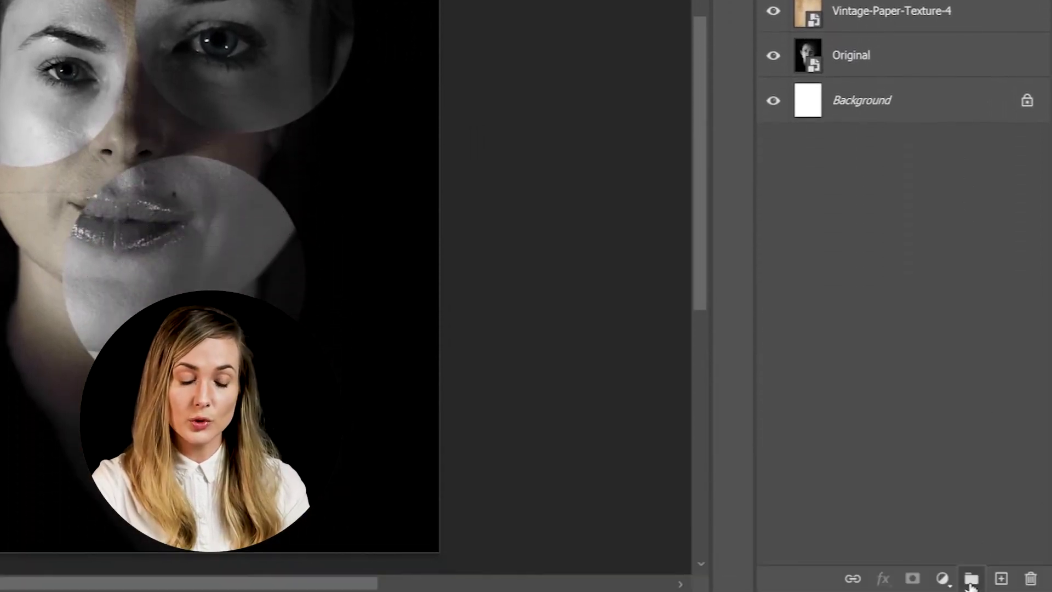
pyautogui.click(969, 581)
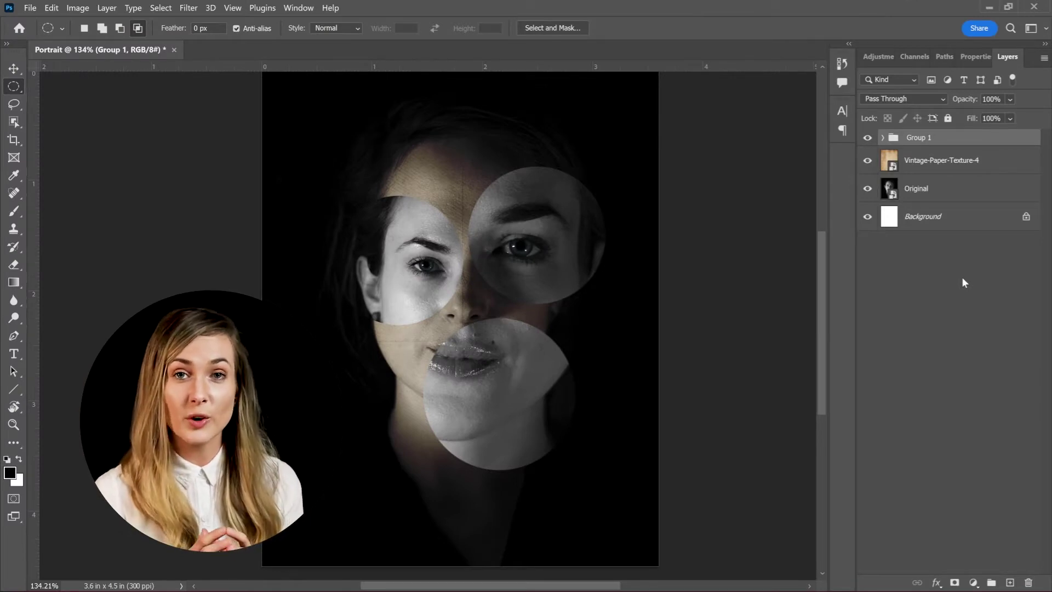
pyautogui.doubleClick(907, 138)
pyautogui.write('Circles')
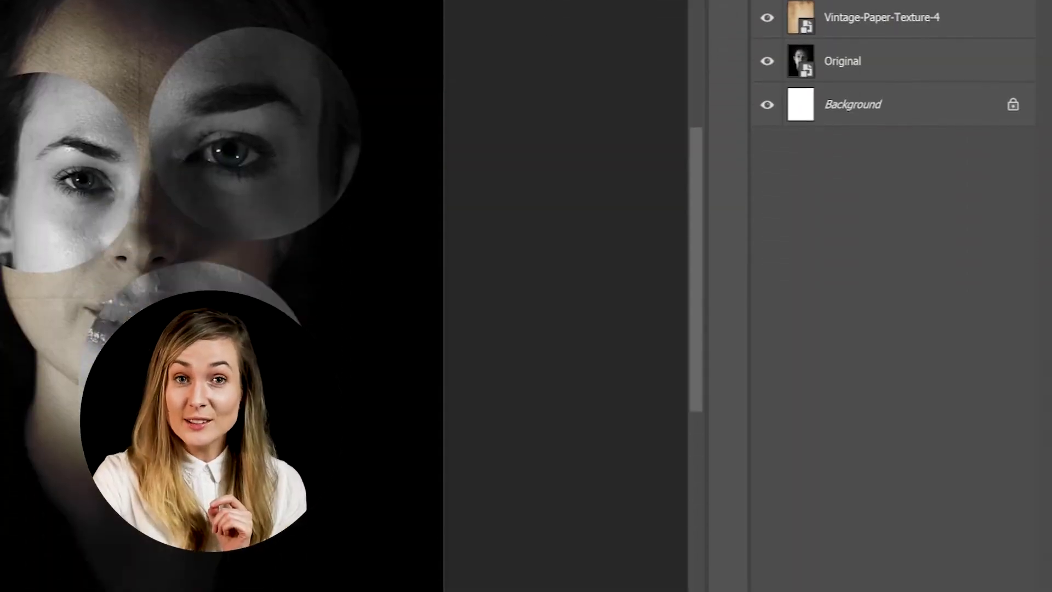
# - Add a Levels adjustment layer above the Circles group and clip it to that group
pyautogui.click(931, 576)
pyautogui.click(912, 299)
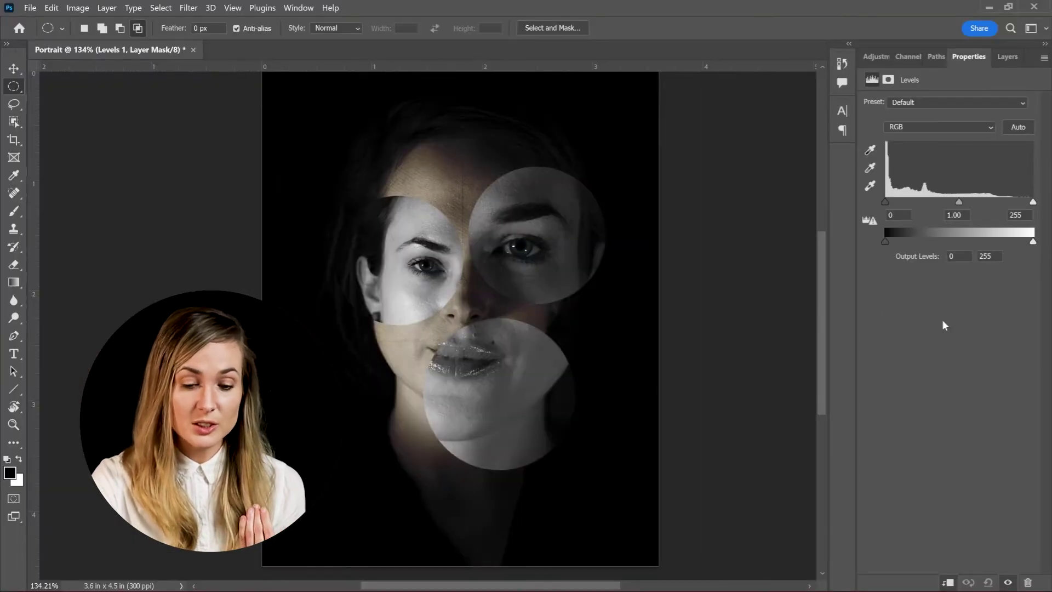
pyautogui.click(947, 583)
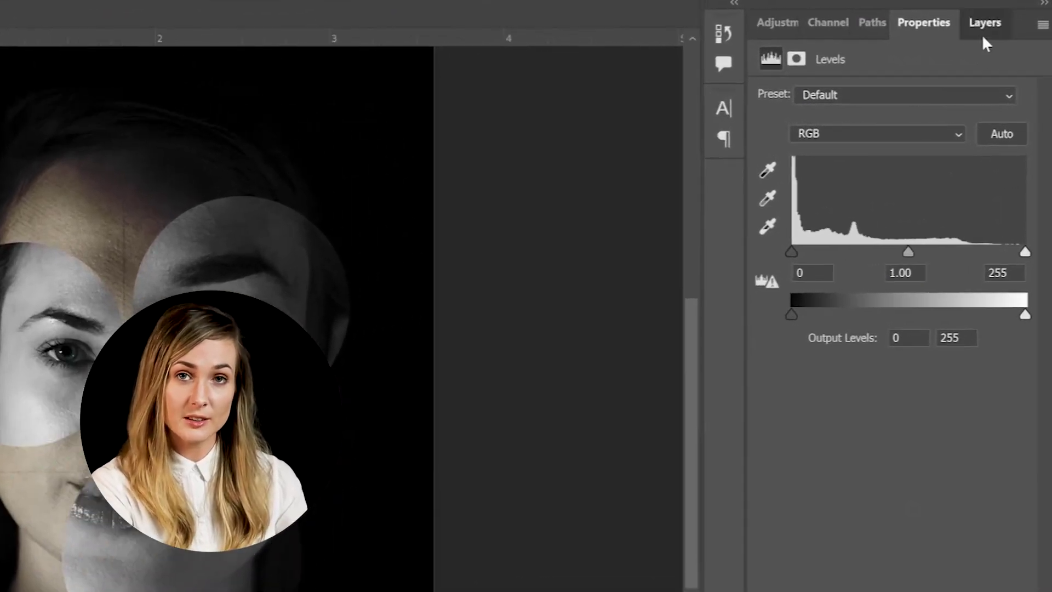
pyautogui.click(1008, 56)
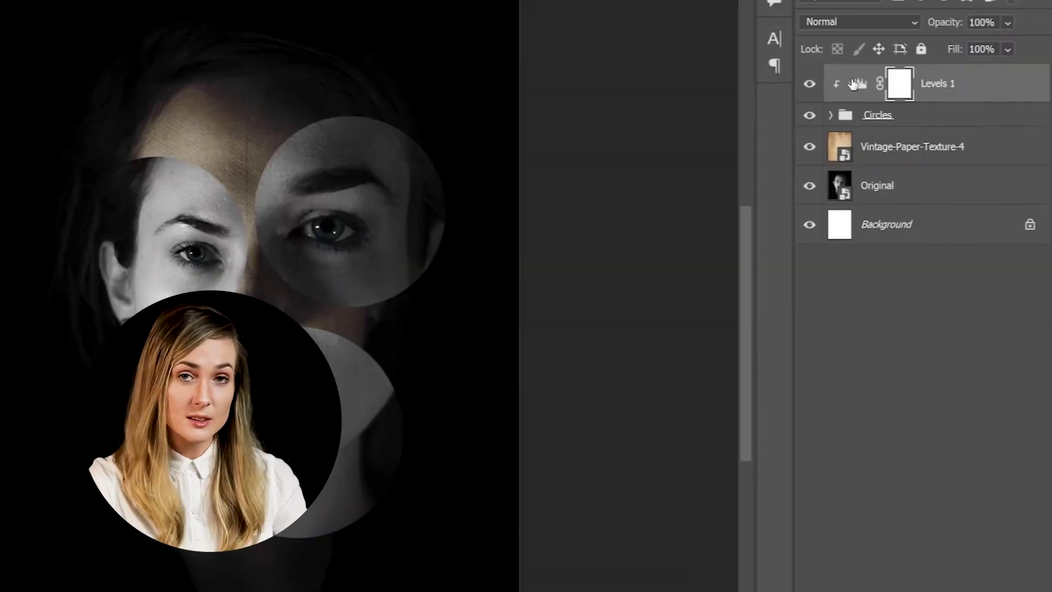
# - Brighten the circles by setting the Levels adjustment's white input level to 201, keeping the black input level at 0
pyautogui.doubleClick(858, 83)
pyautogui.moveTo(1039, 164); pyautogui.dragTo(996, 166)
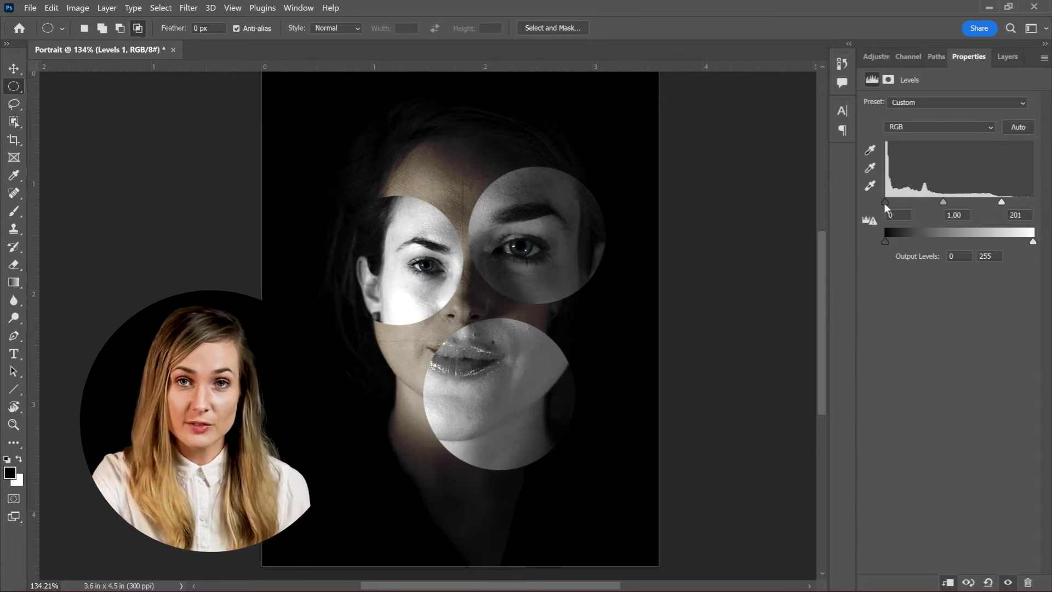
pyautogui.moveTo(887, 204)
pyautogui.mouseDown()
pyautogui.moveTo(927, 209)
pyautogui.moveTo(868, 198)
pyautogui.mouseUp()
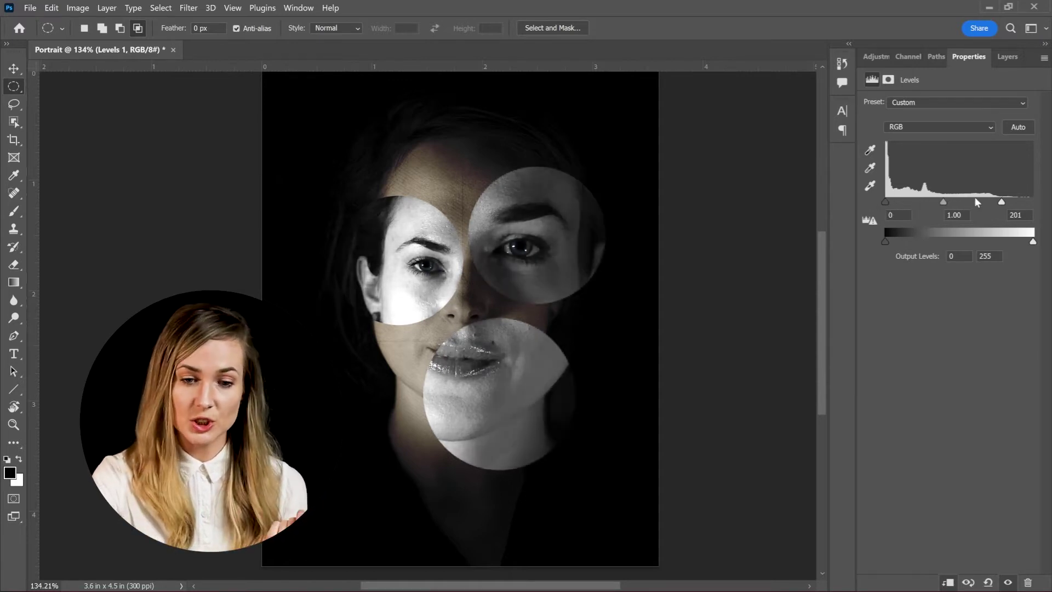
# - Expand the Circles group and rename the Original copy layer as Right eye
pyautogui.press('F7')
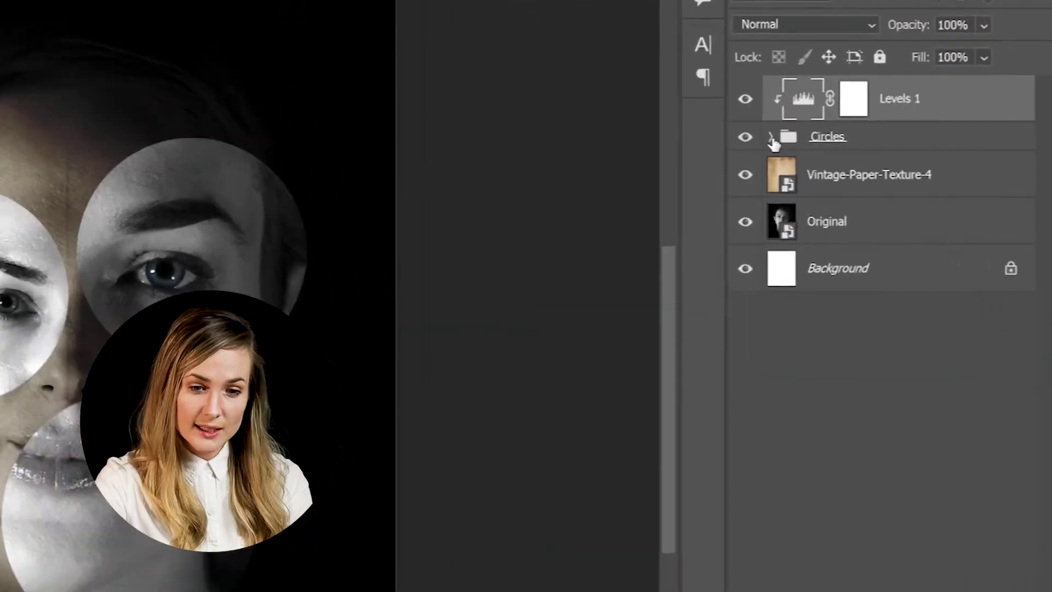
pyautogui.click(771, 138)
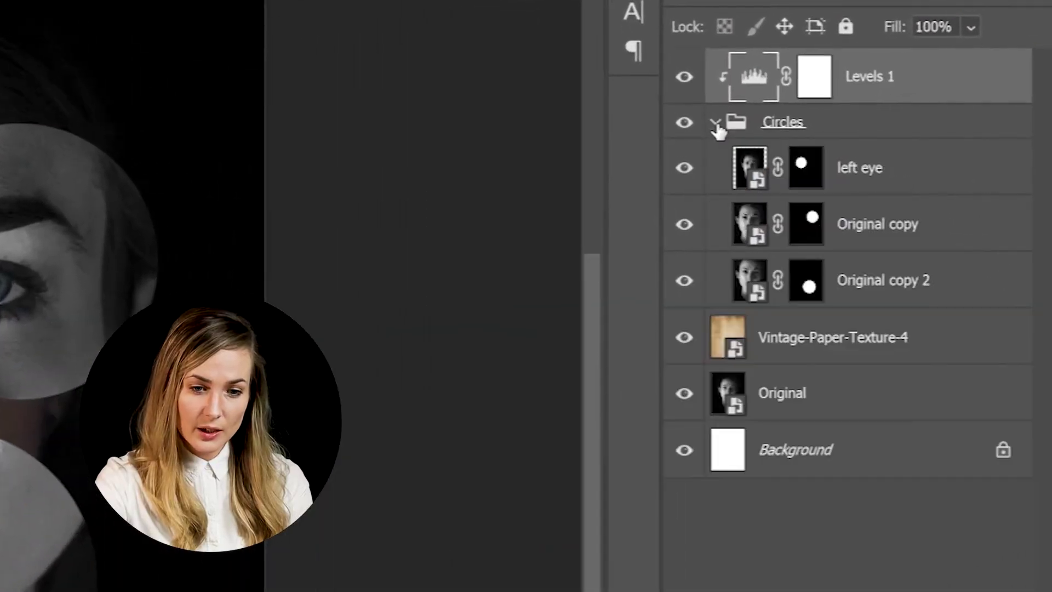
pyautogui.click(883, 186)
pyautogui.doubleClick(877, 233)
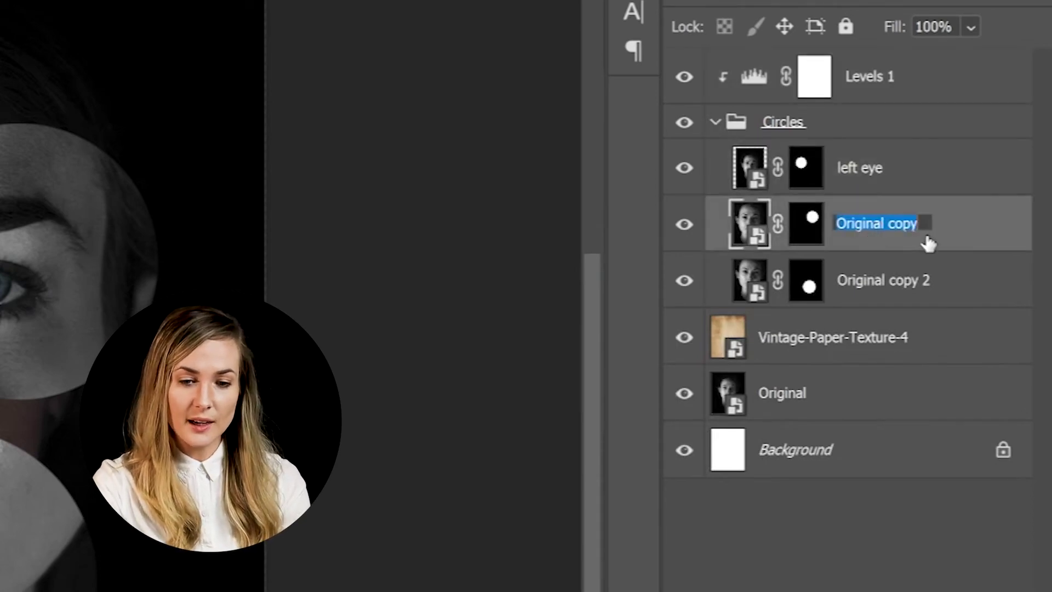
pyautogui.write('Right eye')
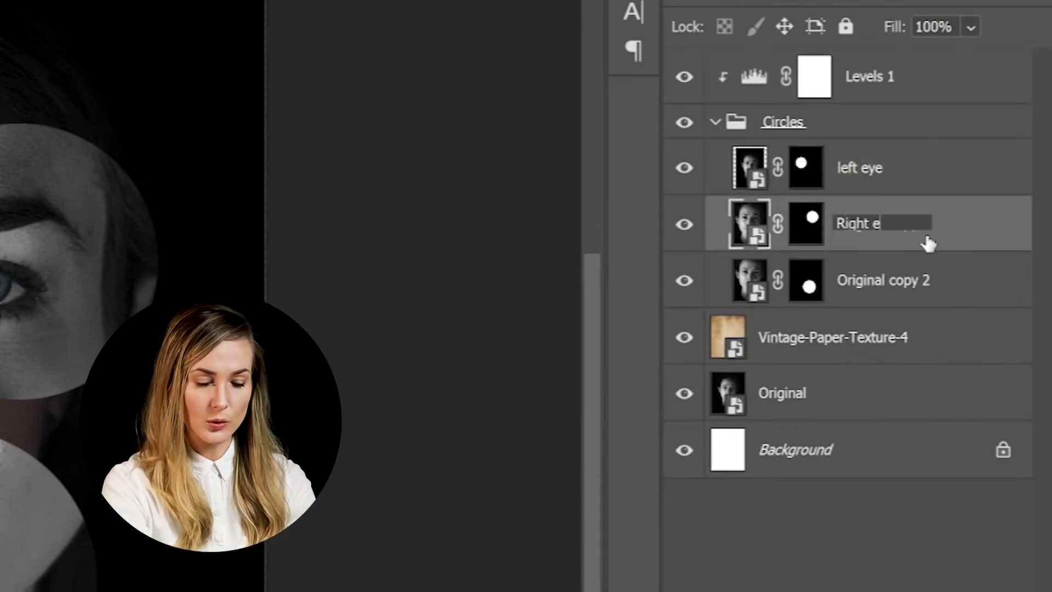
pyautogui.press('Return')
# - Add a Drop Shadow effect to the left eye layer and compare the image with the shadow off and on
pyautogui.click(912, 175)
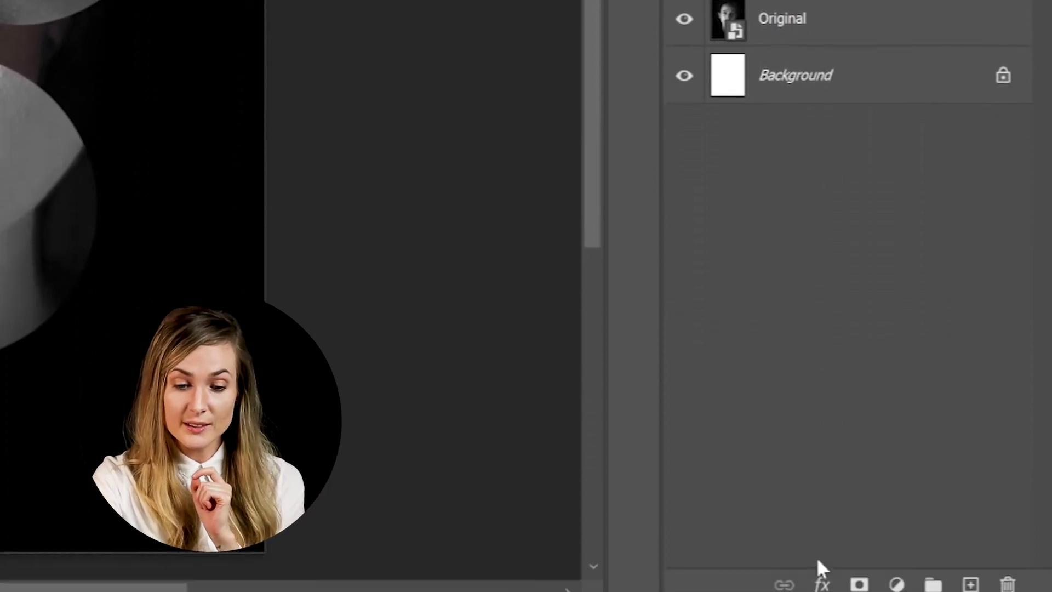
pyautogui.click(824, 576)
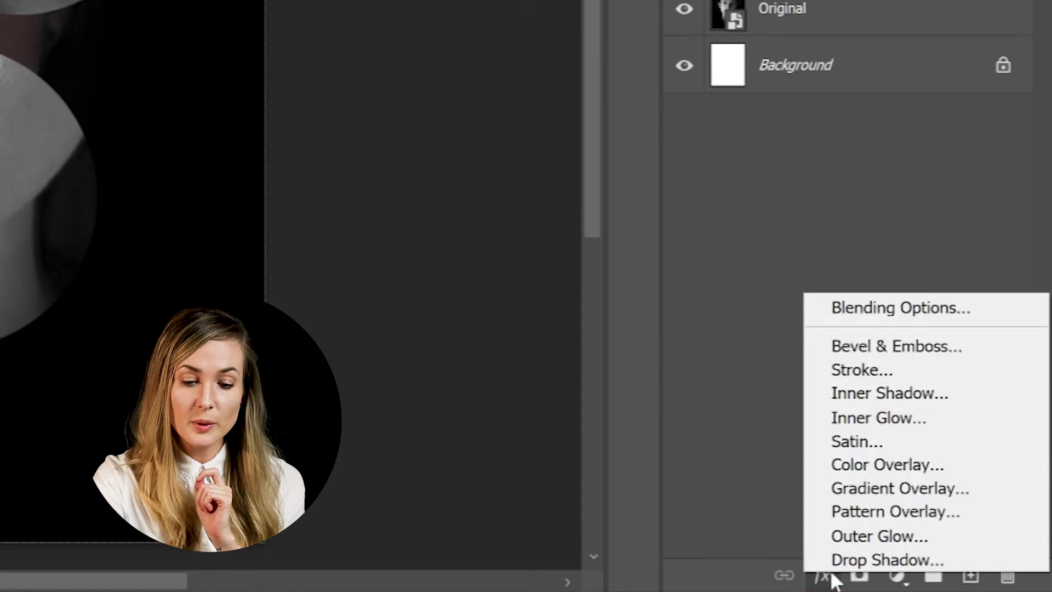
pyautogui.click(838, 561)
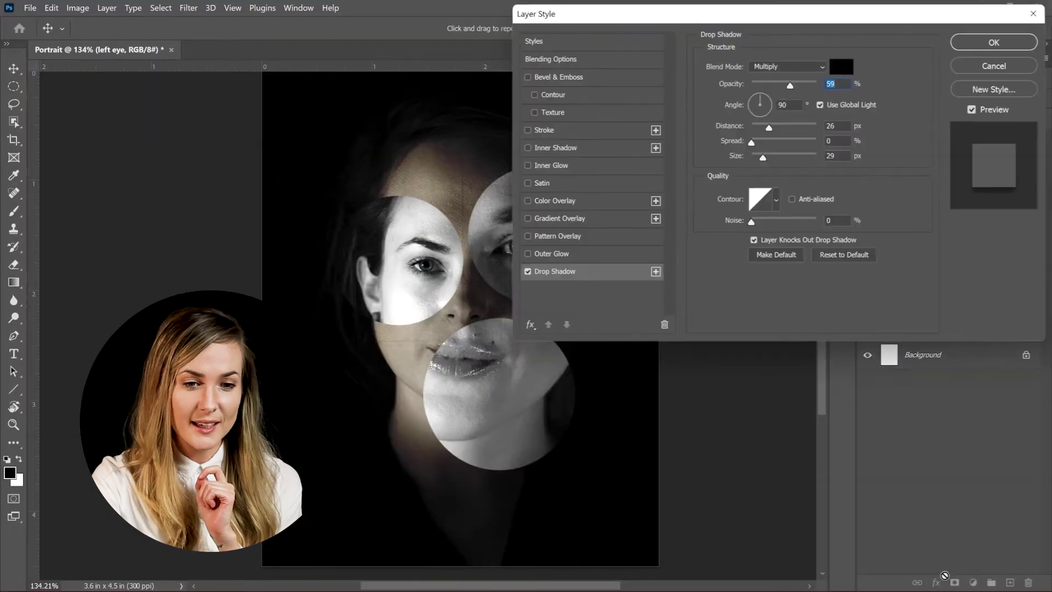
pyautogui.moveTo(753, 21); pyautogui.dragTo(783, 23)
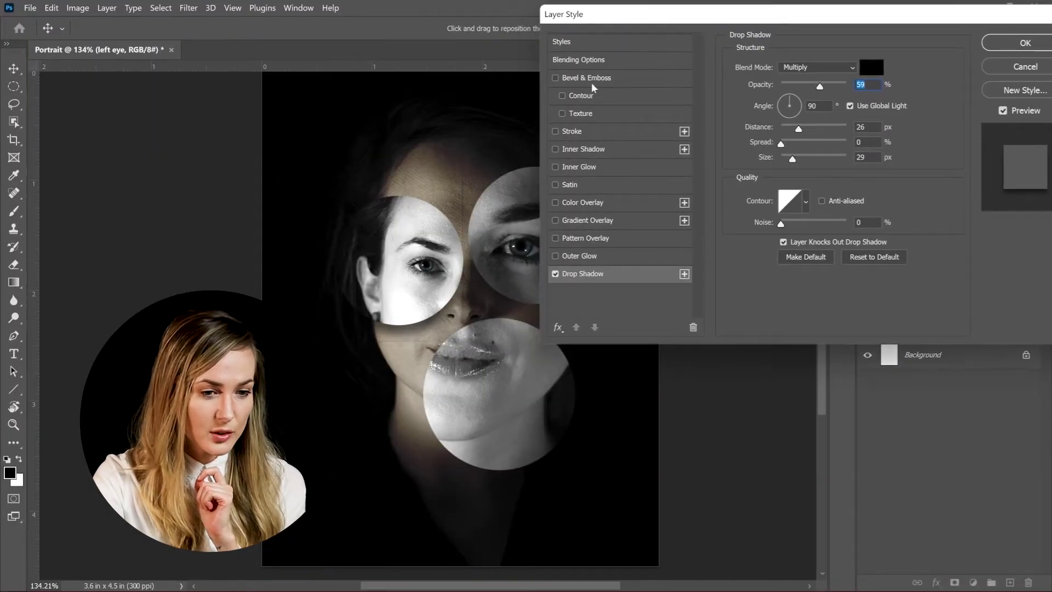
pyautogui.click(555, 274)
pyautogui.click(556, 274)
pyautogui.click(555, 274)
pyautogui.click(556, 274)
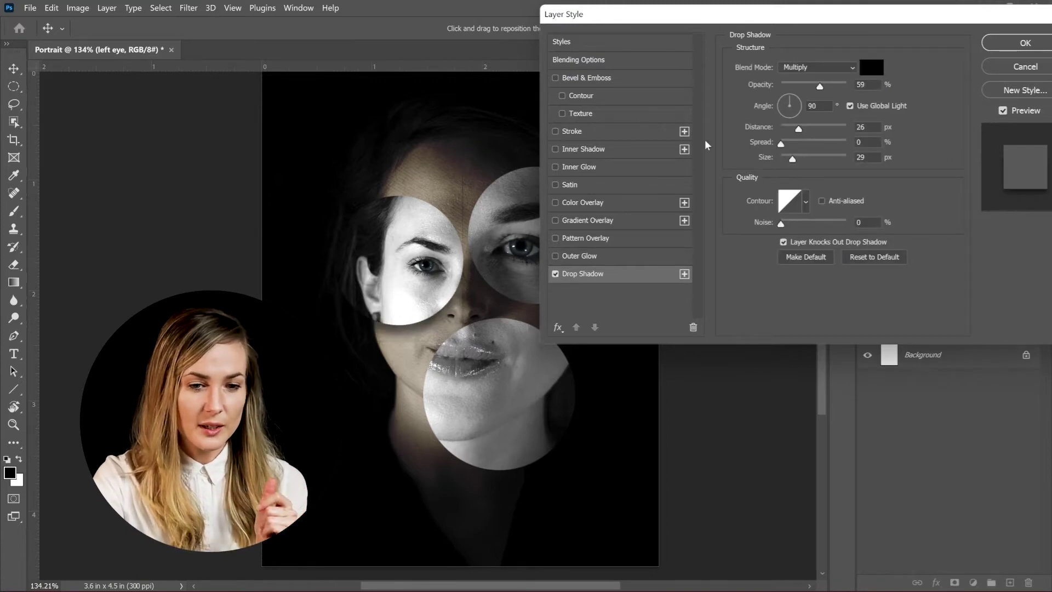
# - Set the left eye layer's Drop Shadow to 60% opacity, 8 px distance and 21 px size
pyautogui.moveTo(819, 101); pyautogui.dragTo(820, 101)
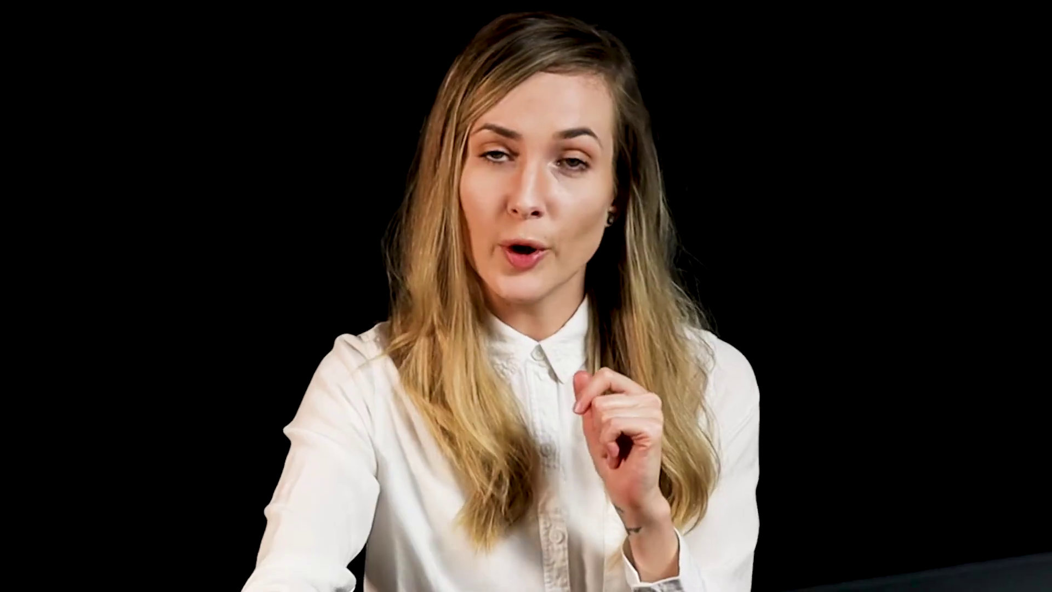
pyautogui.click(872, 127)
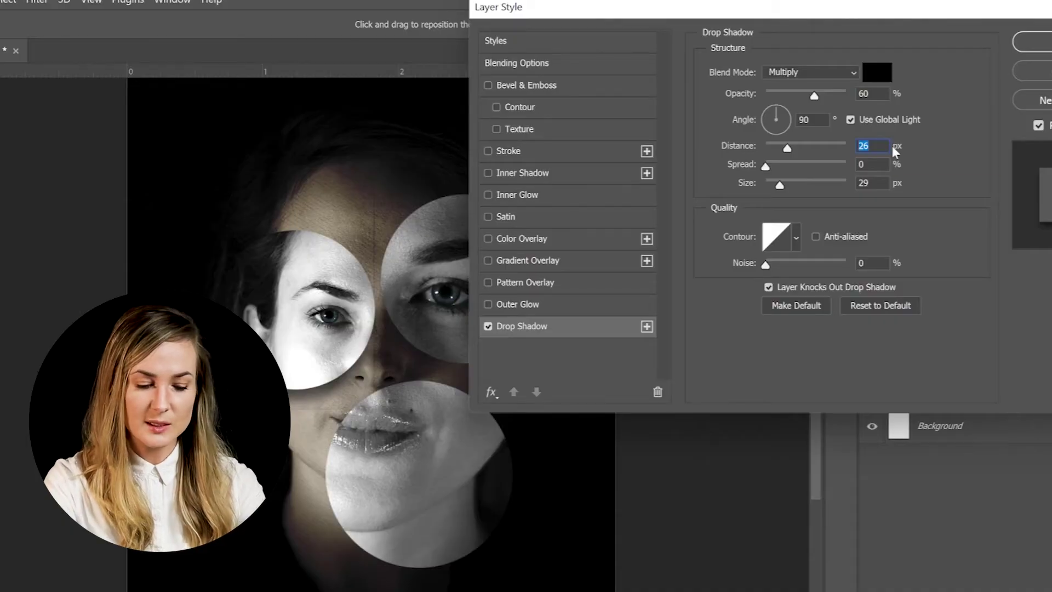
pyautogui.write('8')
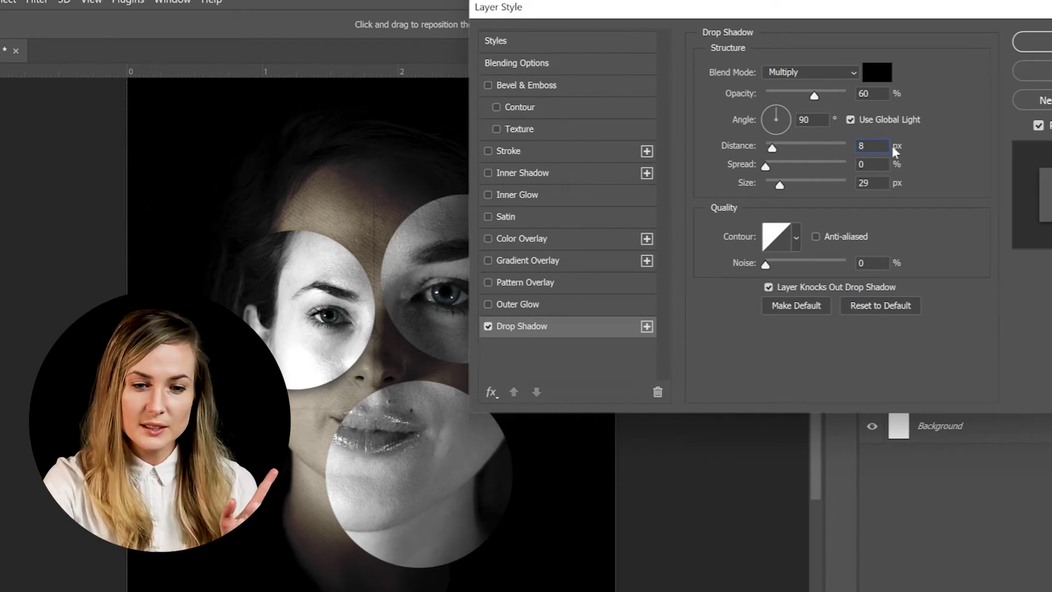
pyautogui.doubleClick(869, 182)
pyautogui.write('21')
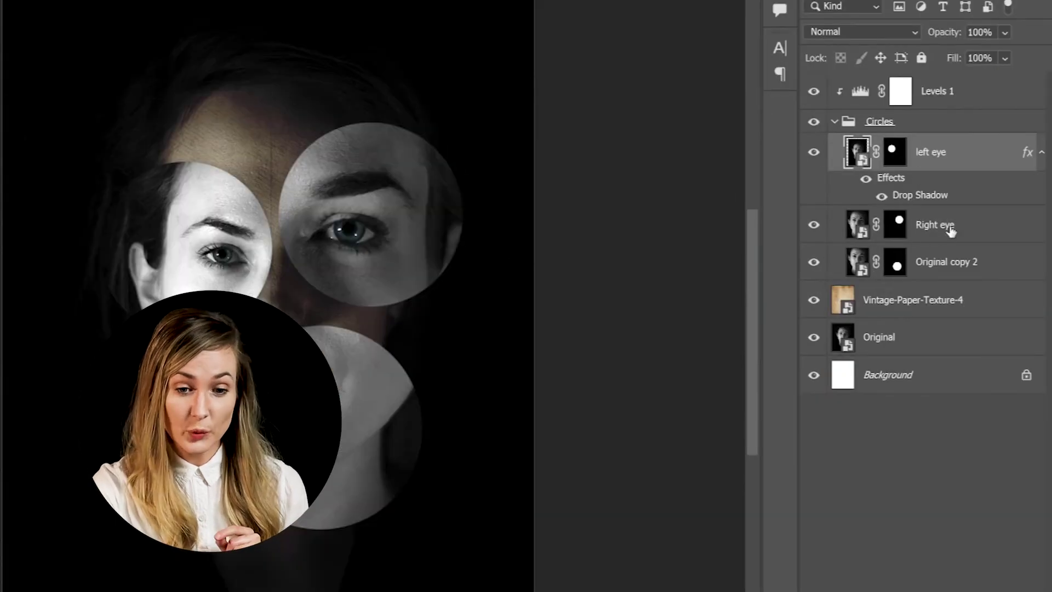
# - Apply a Drop Shadow to the Right eye layer using the same settings: 60% opacity, 8 px distance and 21 px size
pyautogui.click(950, 231)
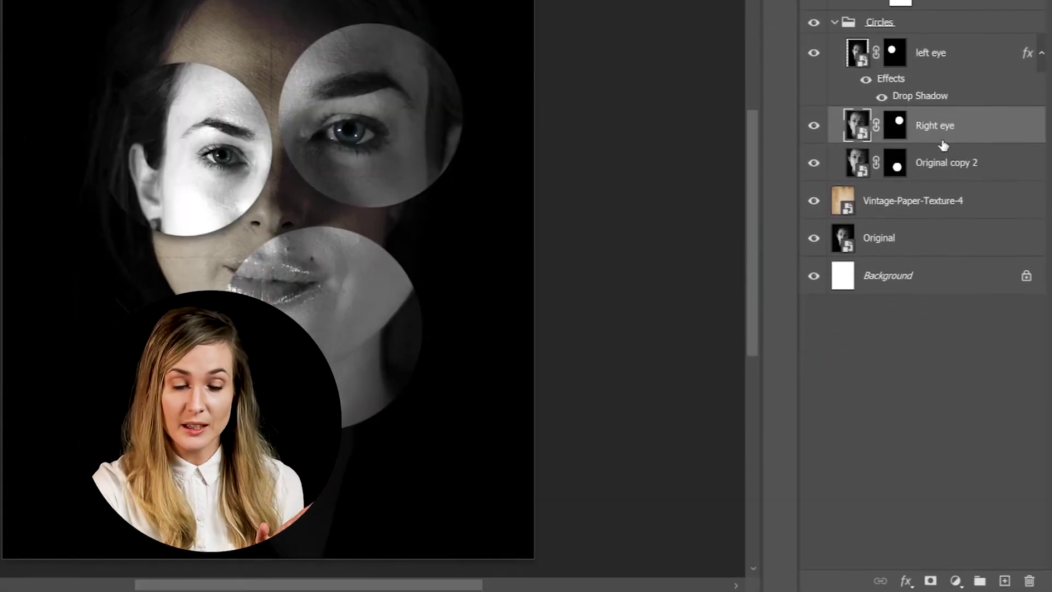
pyautogui.click(905, 581)
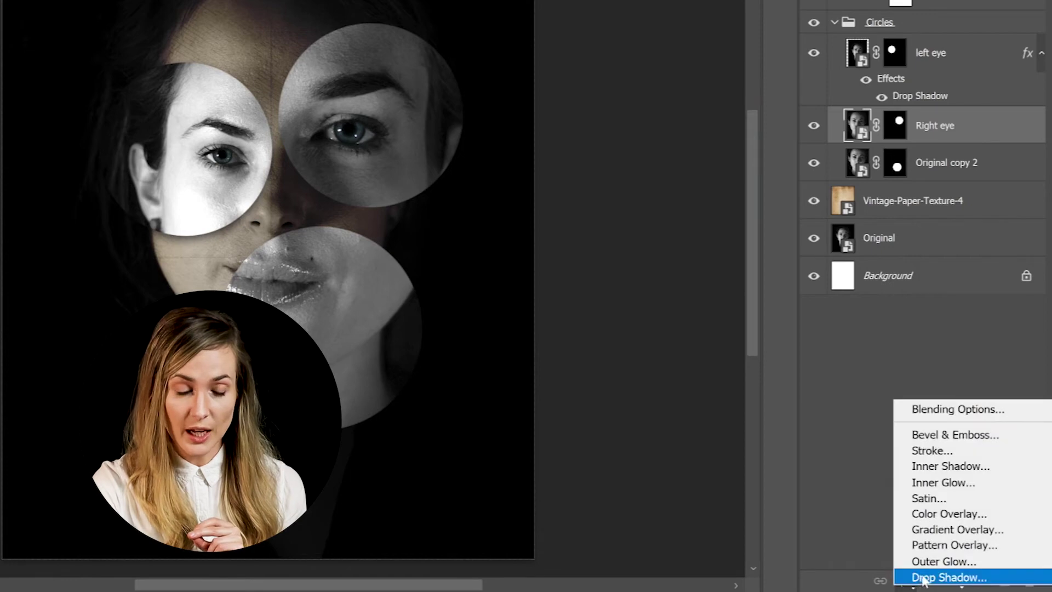
pyautogui.click(932, 575)
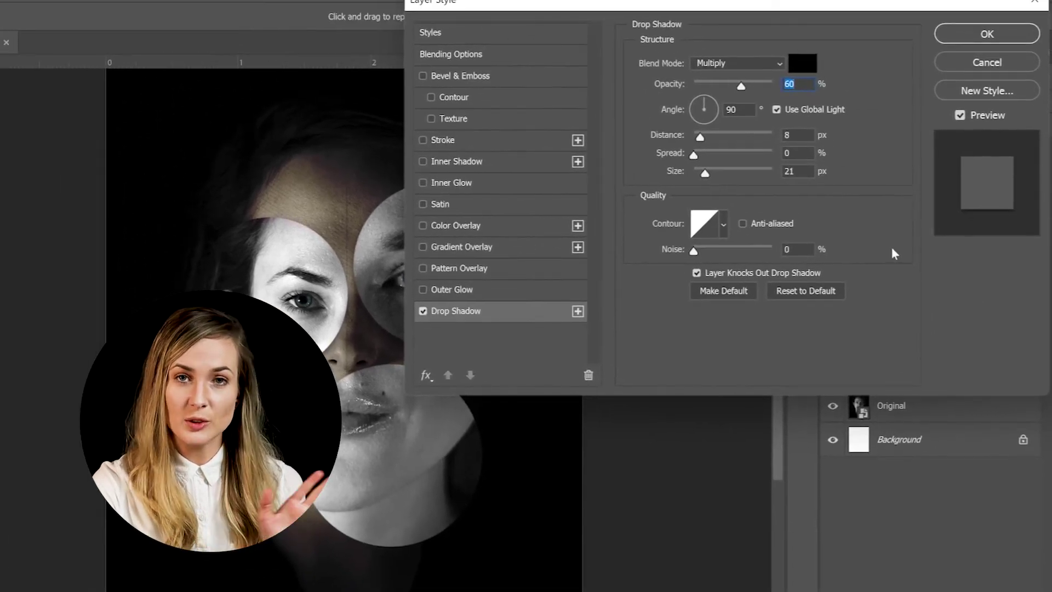
pyautogui.click(960, 37)
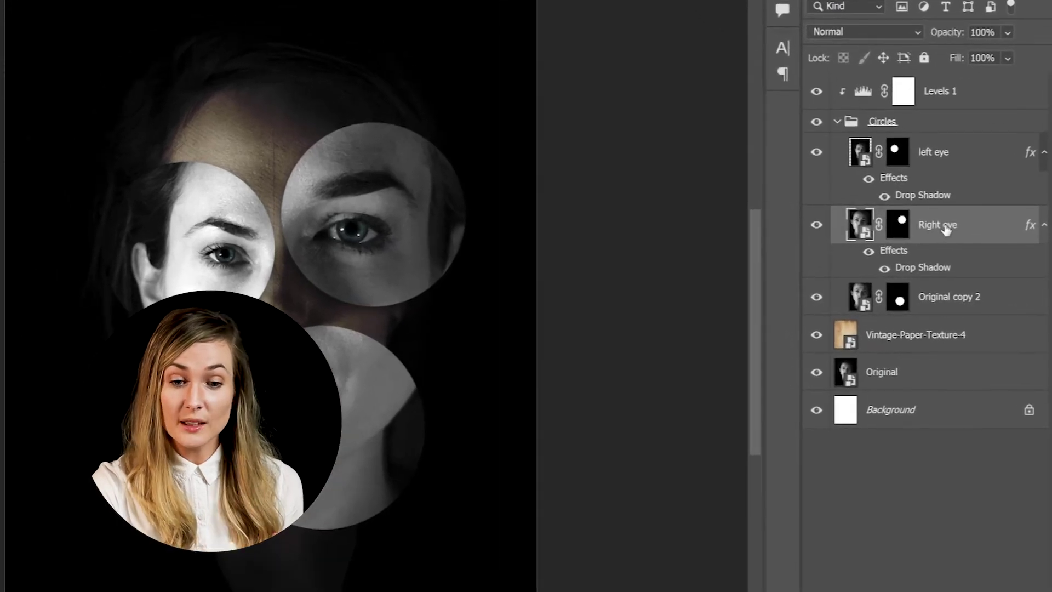
# - Copy the Right eye layer's style and rename the Original copy 2 layer as Chin
pyautogui.rightClick(946, 230)
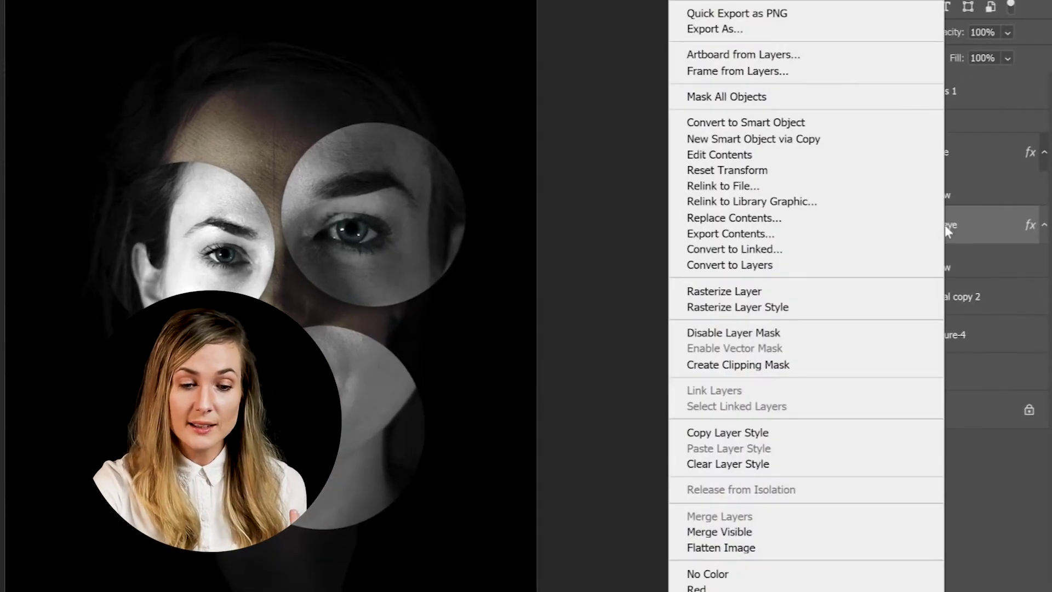
pyautogui.click(749, 433)
pyautogui.click(962, 303)
pyautogui.doubleClick(962, 297)
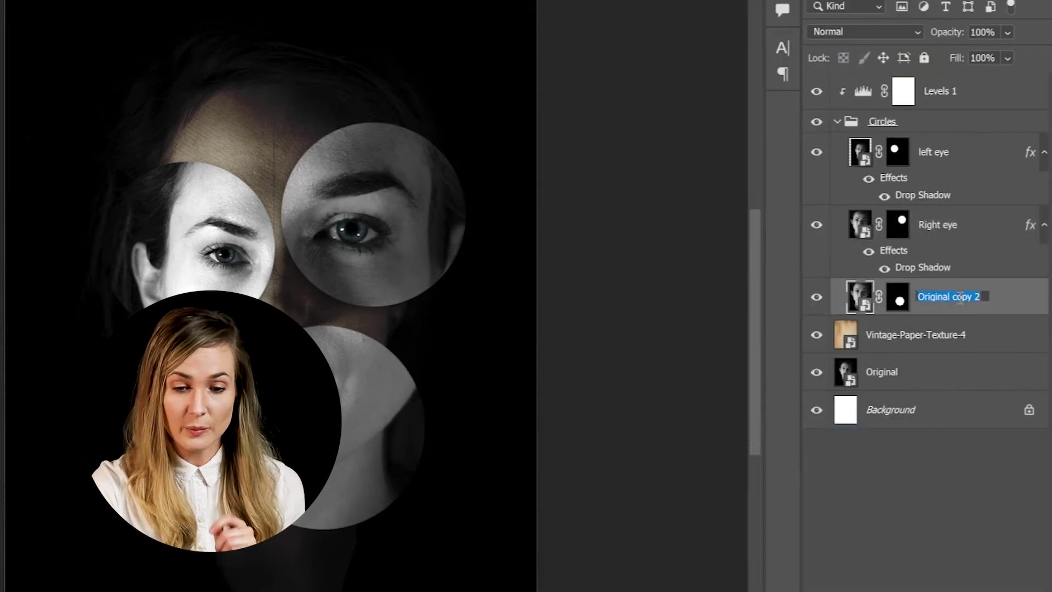
pyautogui.write('Chin')
pyautogui.press('Return')
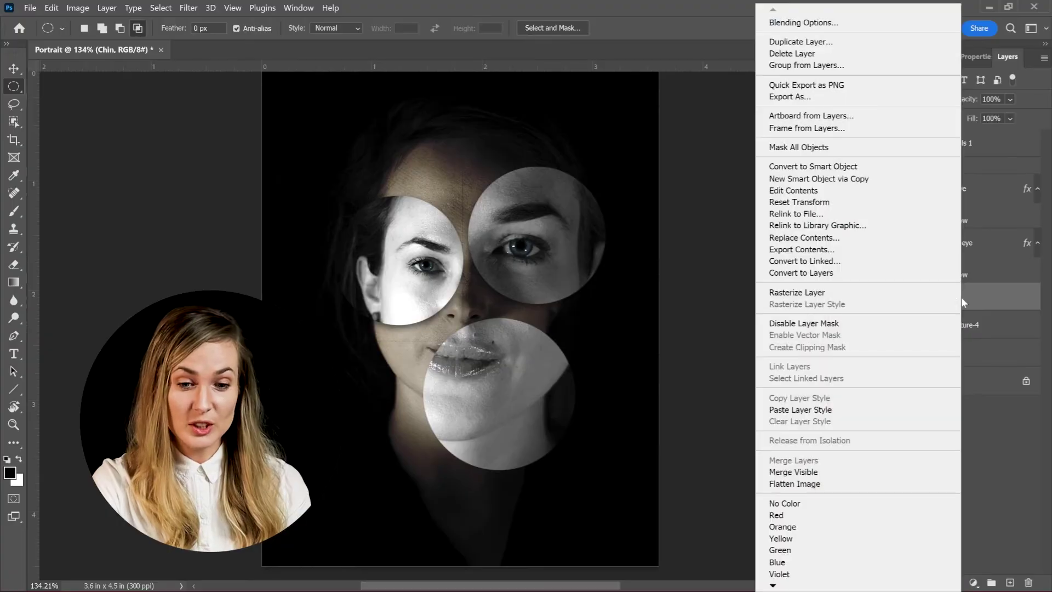
# - Paste the copied Drop Shadow layer style onto the Chin layer
pyautogui.click(973, 300)
pyautogui.rightClick(958, 295)
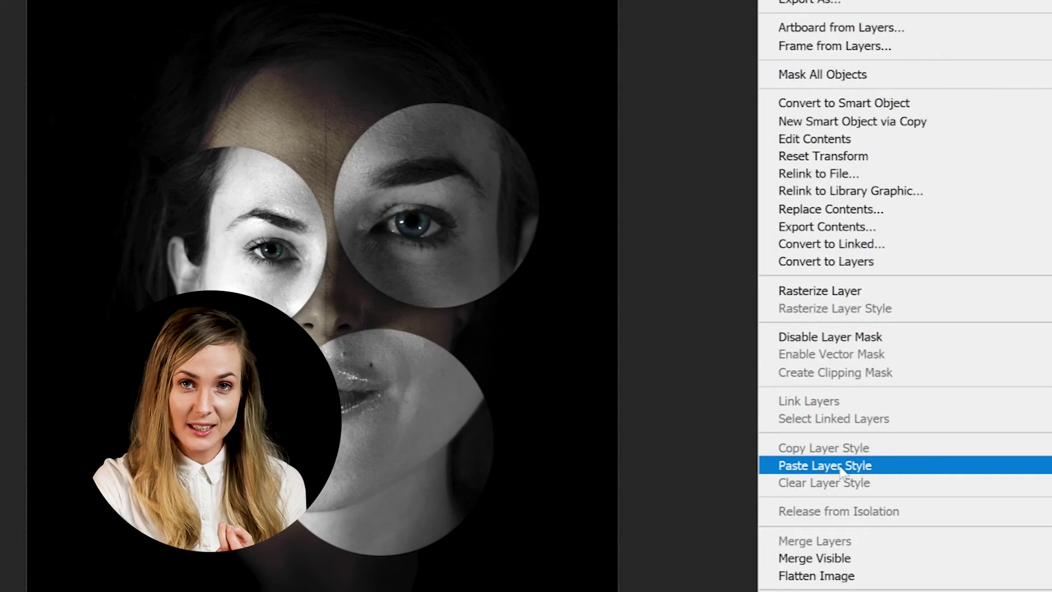
pyautogui.click(840, 467)
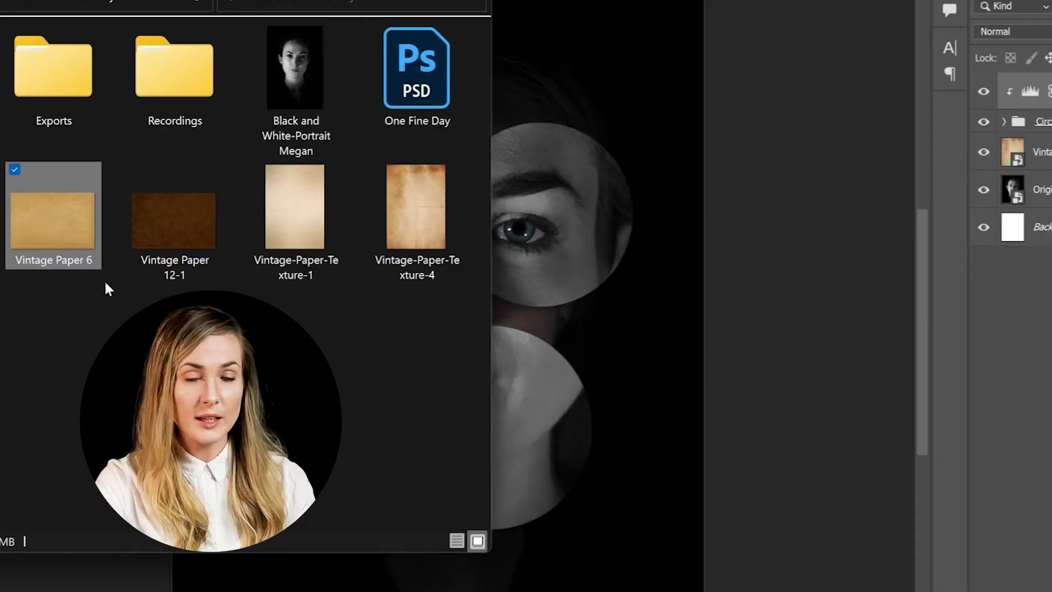
# - Place the Vintage Paper 6 image as a layer above Levels 1 and transform it to cover the whole canvas
pyautogui.moveTo(101, 274); pyautogui.dragTo(585, 200)
pyautogui.moveTo(739, 179); pyautogui.dragTo(498, 411)
pyautogui.moveTo(589, 318); pyautogui.dragTo(662, 318)
pyautogui.press('Return')
pyautogui.press('m')
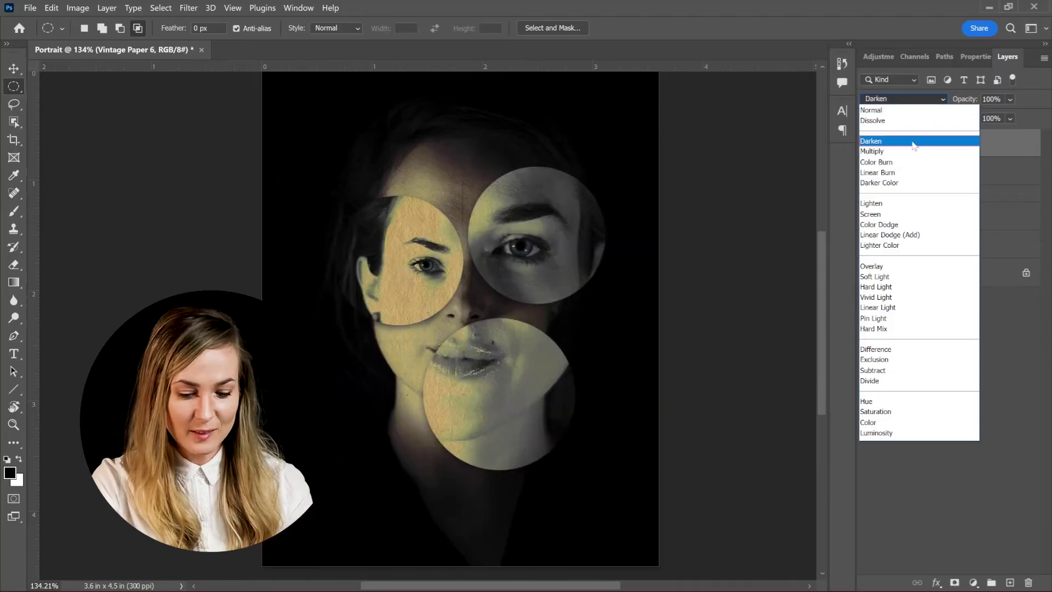
# - Try successive blend modes on the Vintage Paper 6 layer, starting from Darken, and set it to Soft Light
pyautogui.click(913, 141)
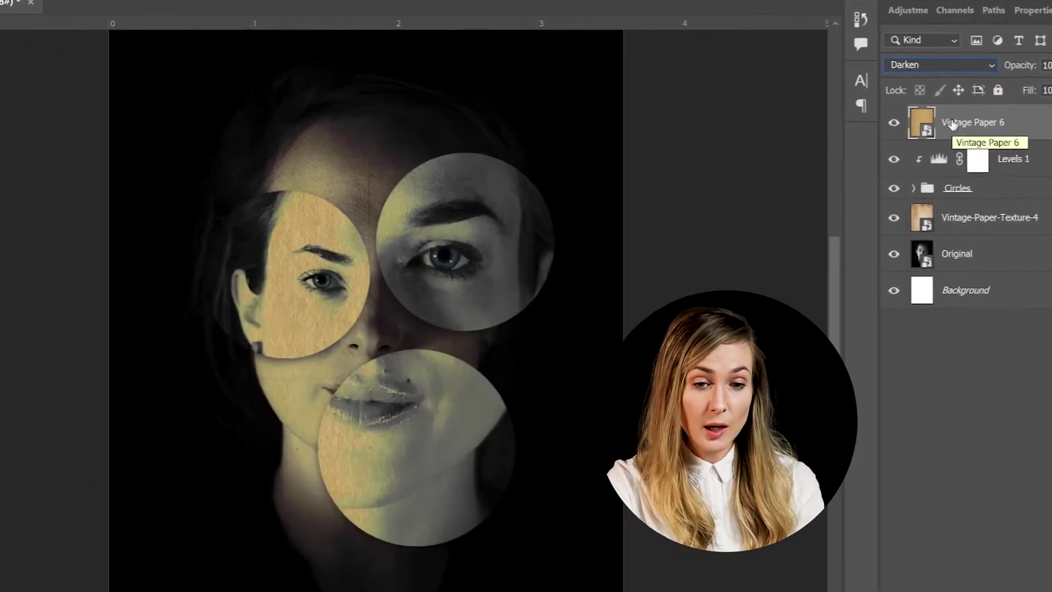
pyautogui.press('Down')
pyautogui.press('Down')
pyautogui.press('Down')
pyautogui.press('Down')
pyautogui.press('Down')
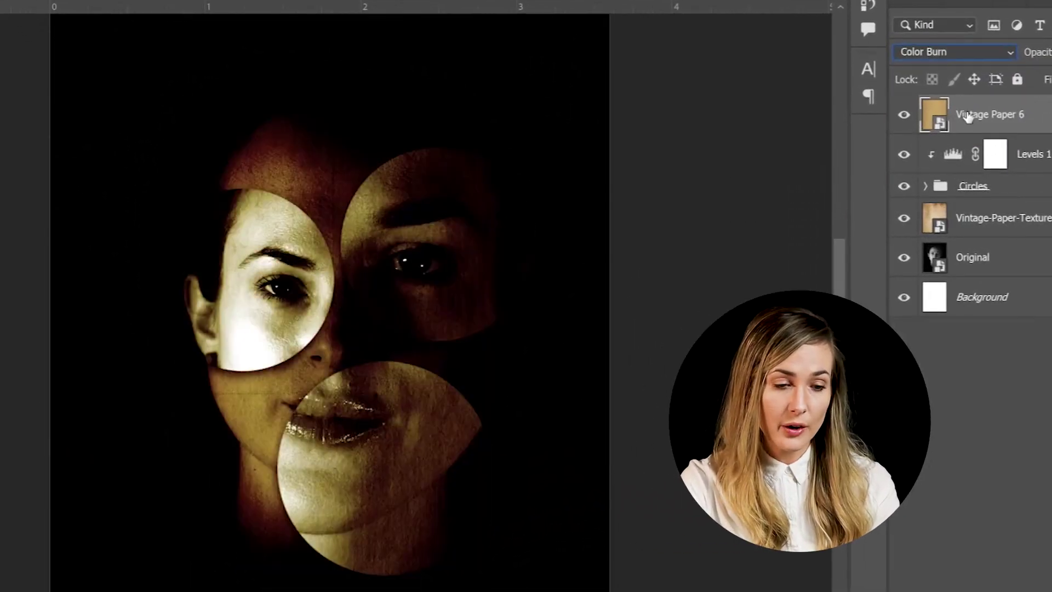
pyautogui.press('Down')
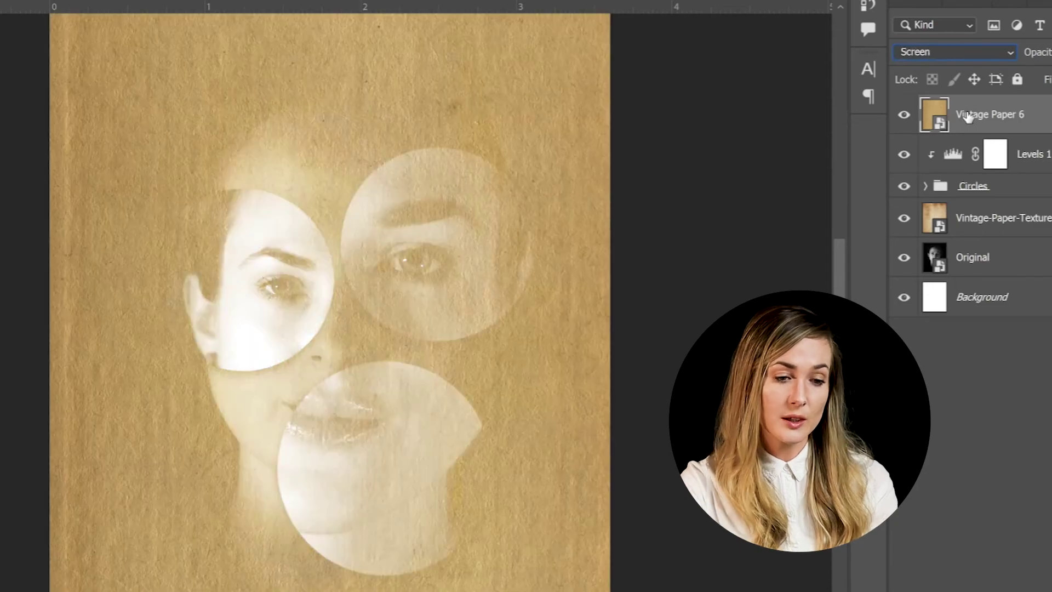
pyautogui.press('Down')
pyautogui.press('Down')
pyautogui.press('Down')
pyautogui.press('Down')
pyautogui.press('Down')
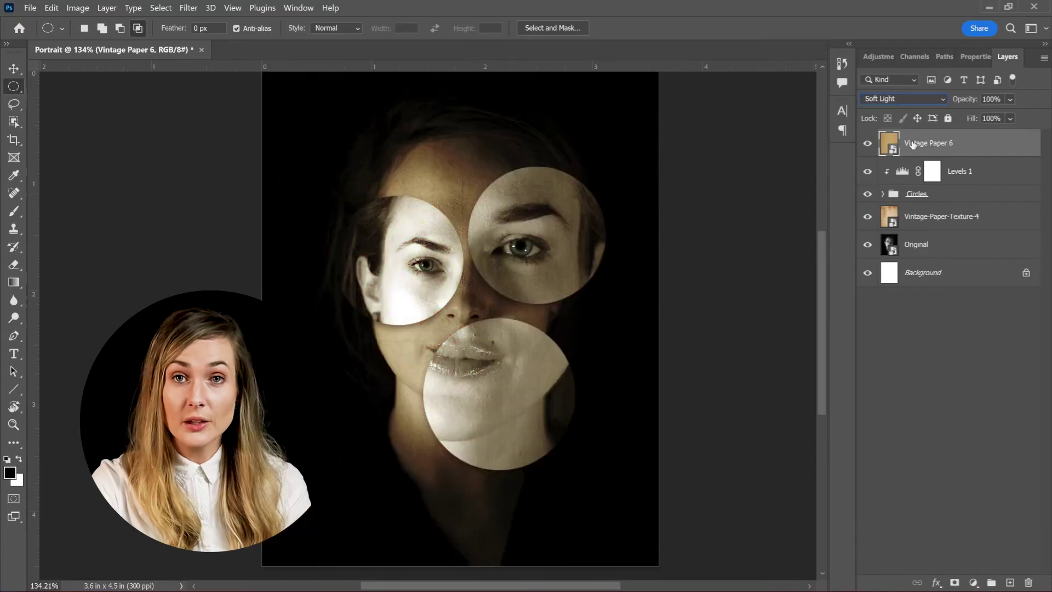
pyautogui.press('Down')
pyautogui.press('Down')
pyautogui.press('Down')
pyautogui.press('Down')
pyautogui.press('Down')
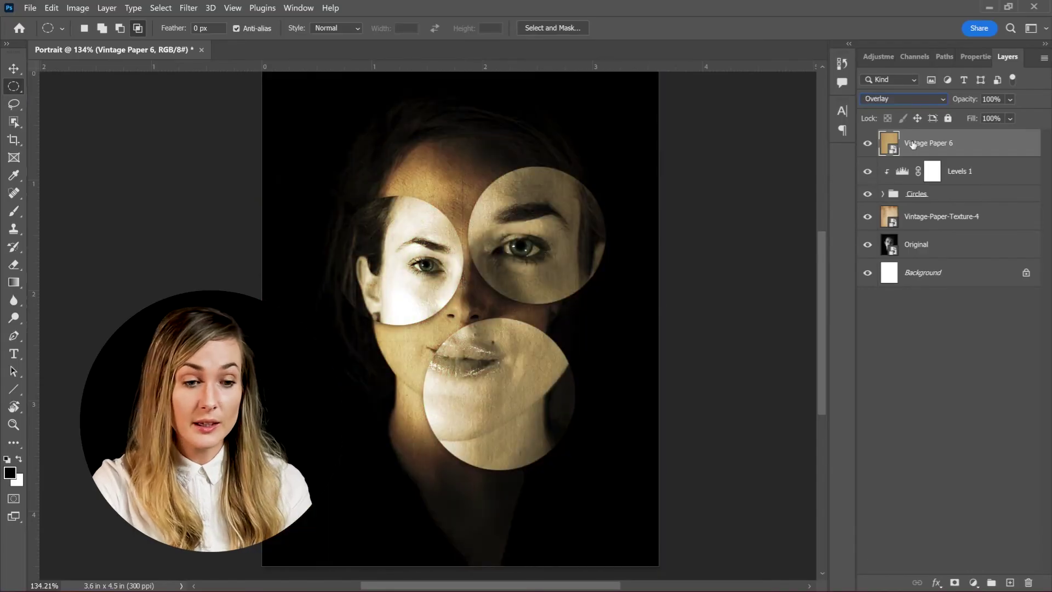
pyautogui.press('Up')
pyautogui.press('Up')
pyautogui.press('Up')
pyautogui.press('Up')
pyautogui.press('Up')
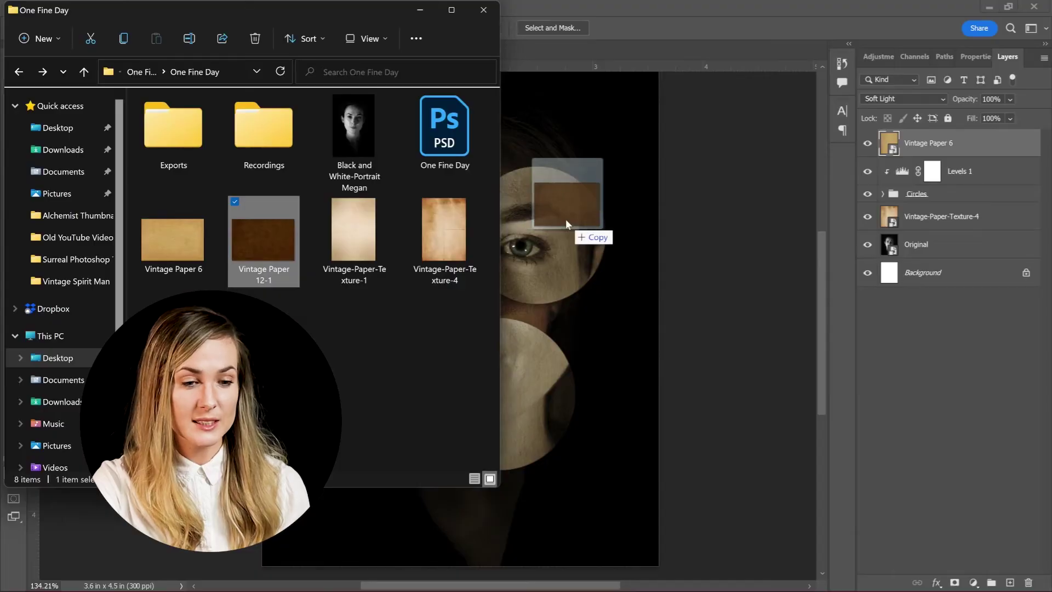
# - Place the Vintage Paper 12-1 image as the topmost layer and transform it to fill the canvas
pyautogui.moveTo(565, 219); pyautogui.dragTo(568, 220)
pyautogui.moveTo(608, 175); pyautogui.dragTo(559, 393)
pyautogui.moveTo(596, 318); pyautogui.dragTo(670, 317)
pyautogui.press('Return')
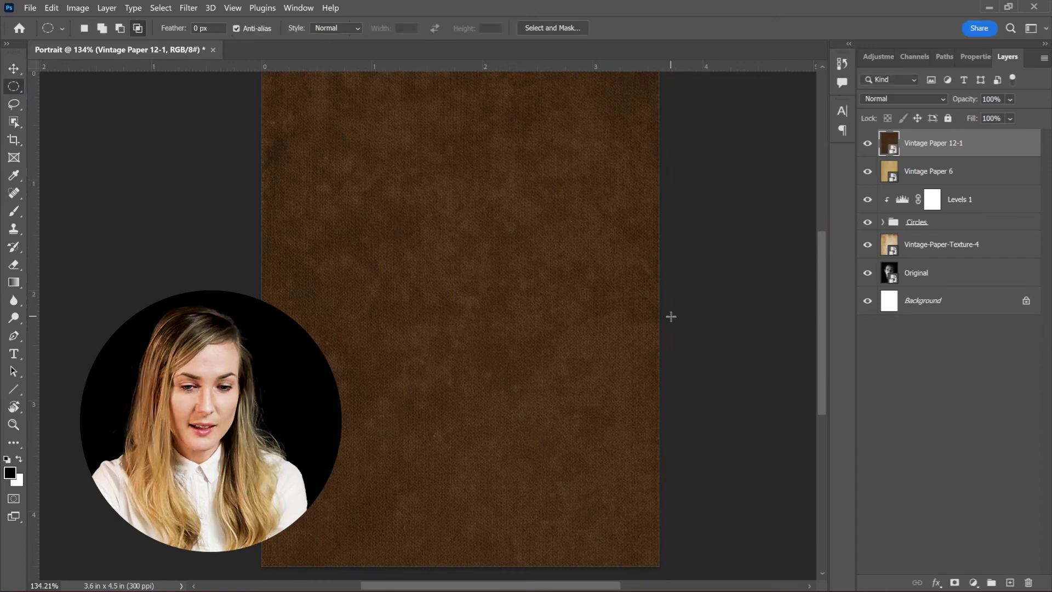
# - Cycle through the blend modes on the Vintage Paper 12-1 layer and set it to Screen
pyautogui.click(883, 99)
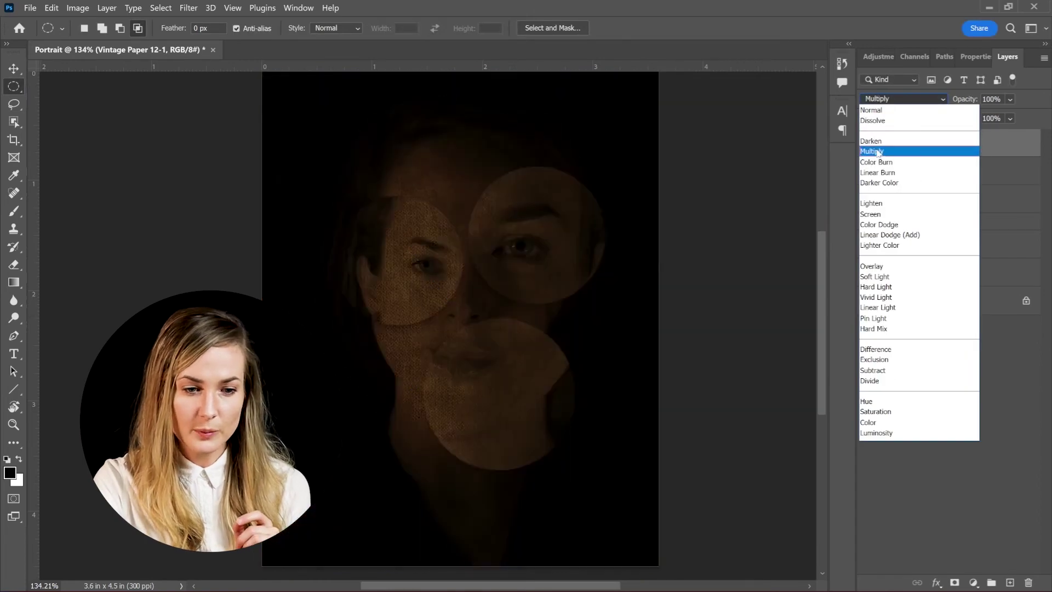
pyautogui.click(877, 145)
pyautogui.press('Down')
pyautogui.press('Down')
pyautogui.press('Down')
pyautogui.press('Down')
pyautogui.press('Down')
pyautogui.press('Down')
pyautogui.press('Down')
pyautogui.press('Down')
pyautogui.press('Down')
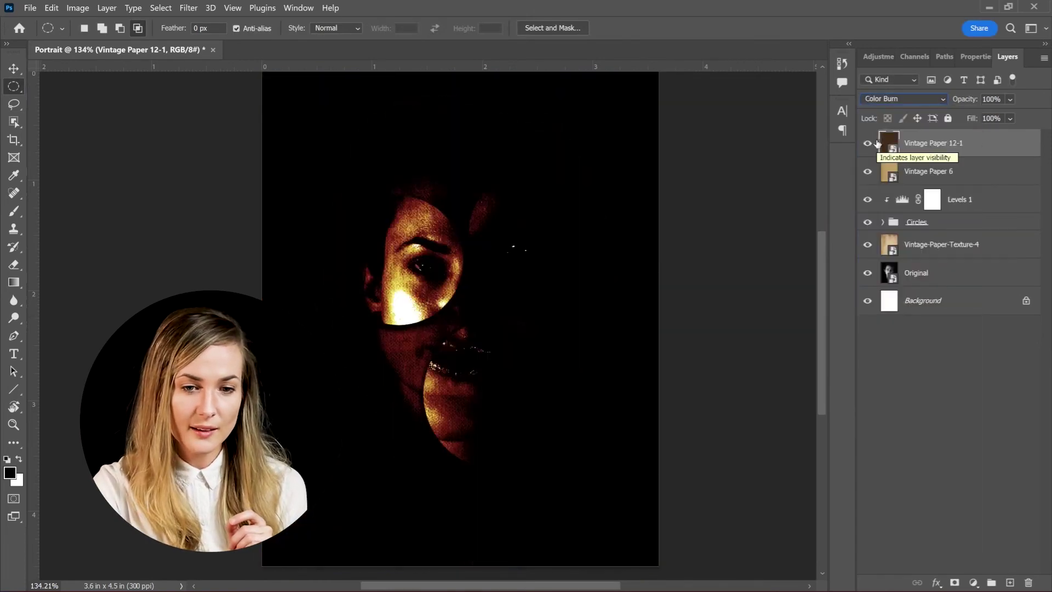
pyautogui.press('Down')
pyautogui.press('Down')
pyautogui.press('Down')
pyautogui.press('Down')
pyautogui.press('Down')
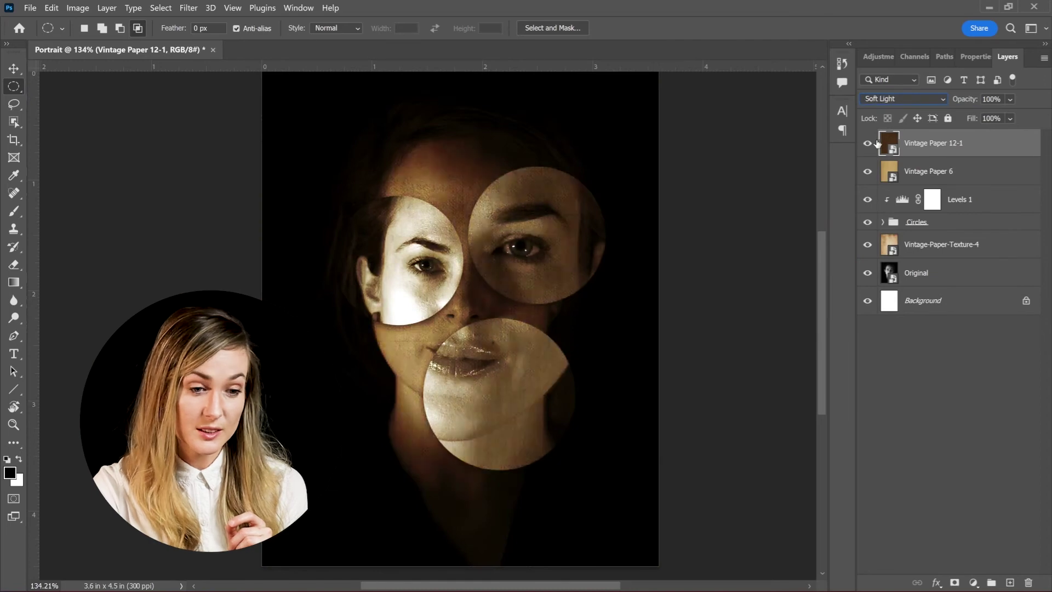
pyautogui.press('Down')
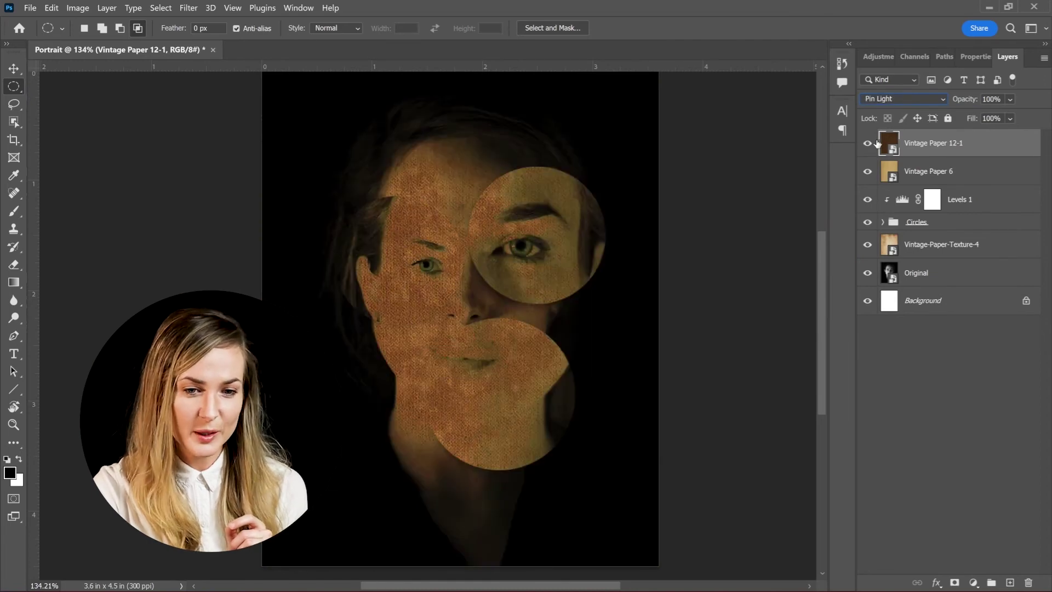
pyautogui.press('Up')
pyautogui.press('Up')
pyautogui.press('Up')
pyautogui.press('Up')
pyautogui.press('Up')
pyautogui.press('Up')
pyautogui.press('Up')
pyautogui.press('Up')
pyautogui.press('Up')
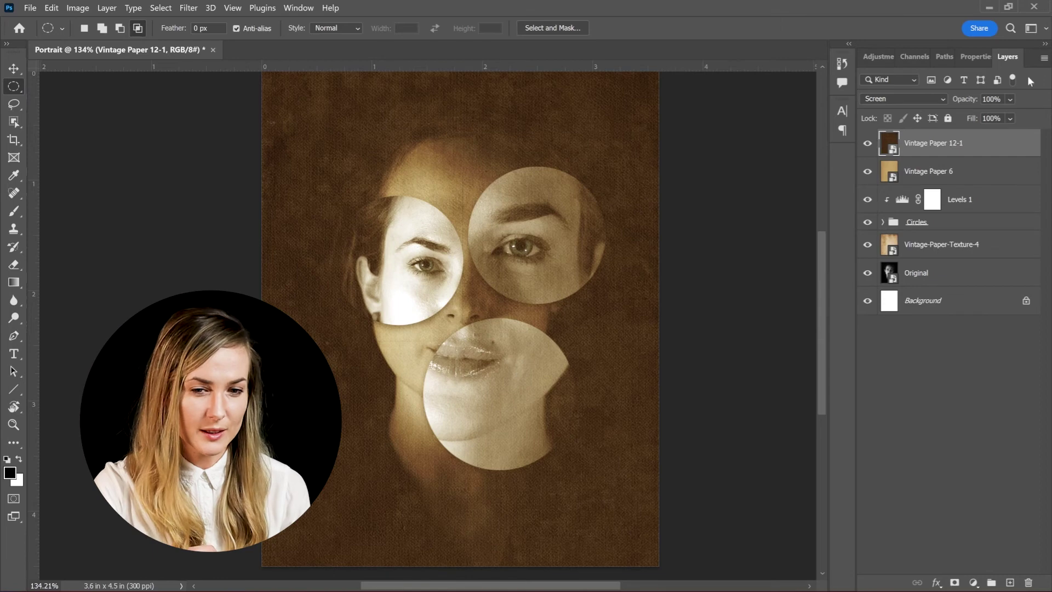
# - Reduce the Vintage Paper 12-1 layer's opacity to 40% and check the whole portrait
pyautogui.moveTo(1010, 100); pyautogui.dragTo(997, 102)
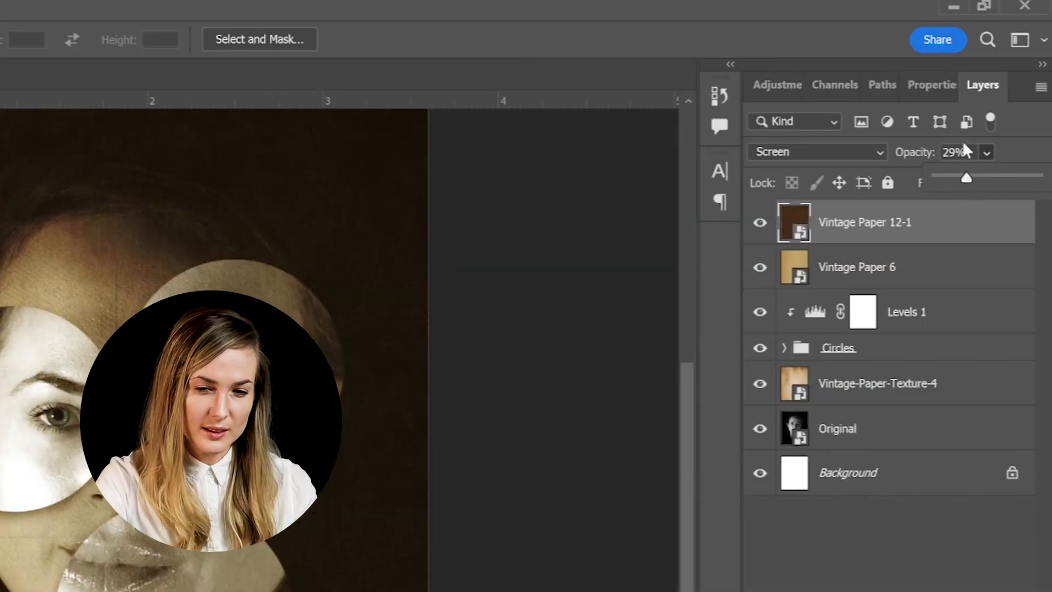
pyautogui.write('40')
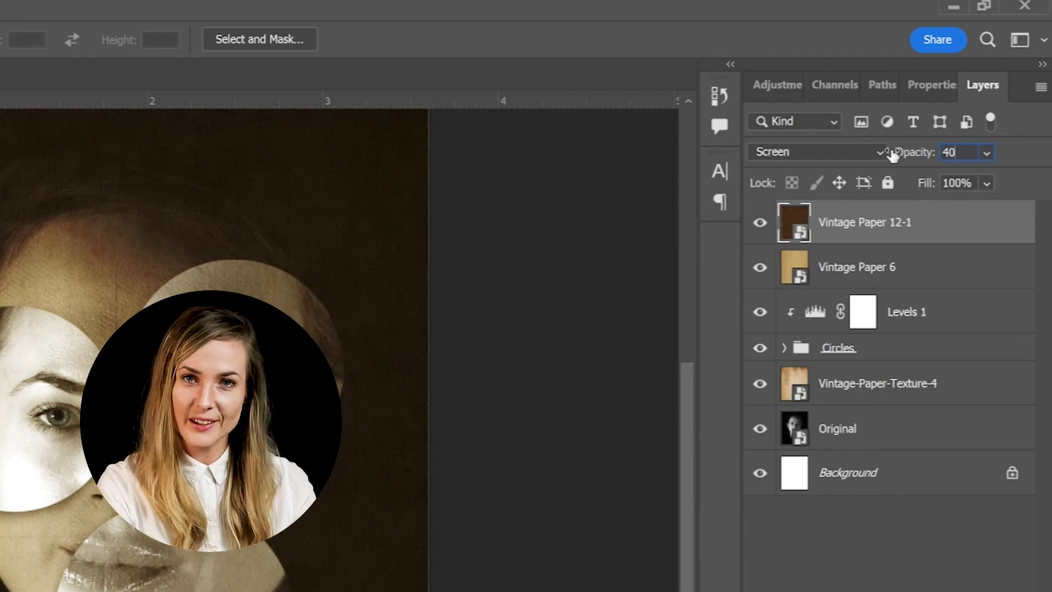
pyautogui.press('Return')
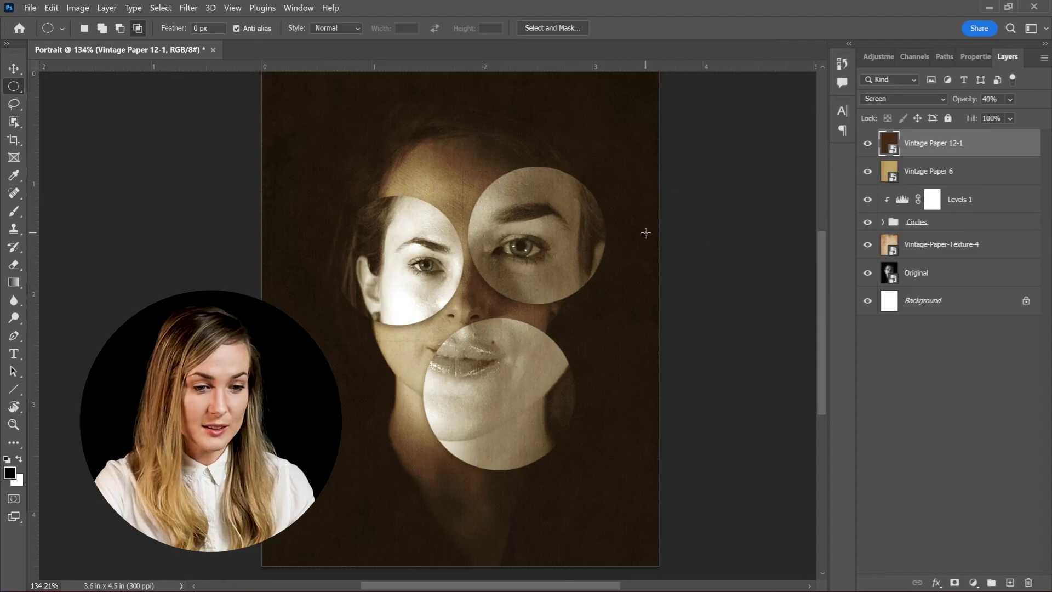
pyautogui.scroll(3, 646, 233)
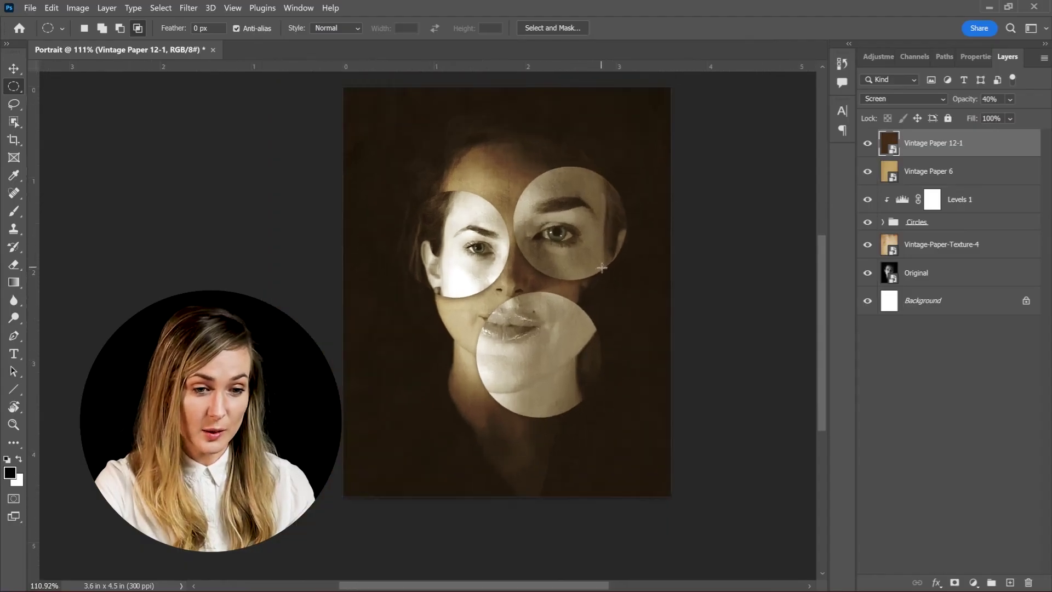
pyautogui.scroll(-3, 602, 267)
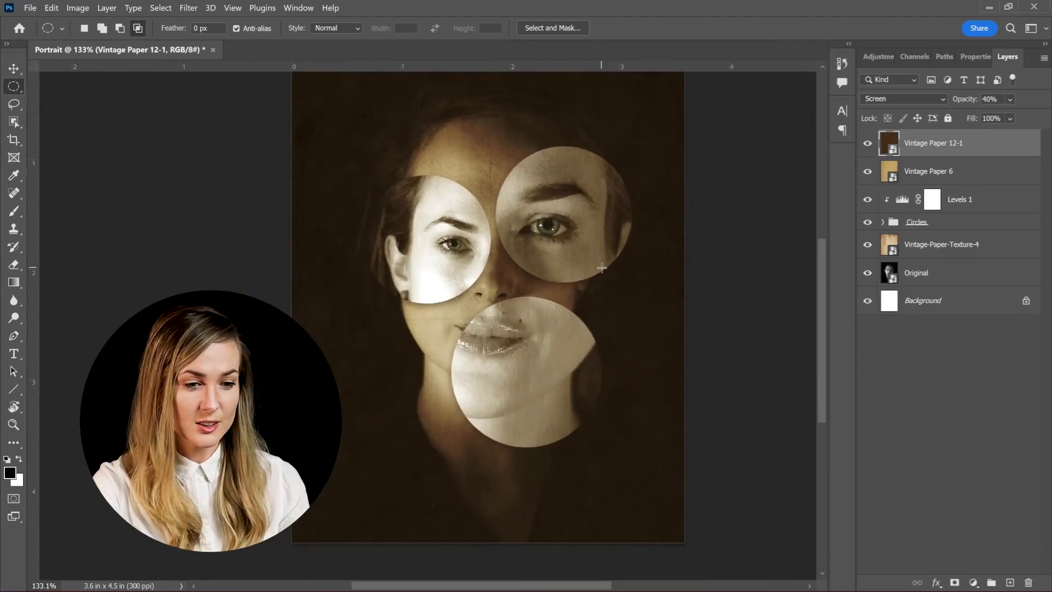